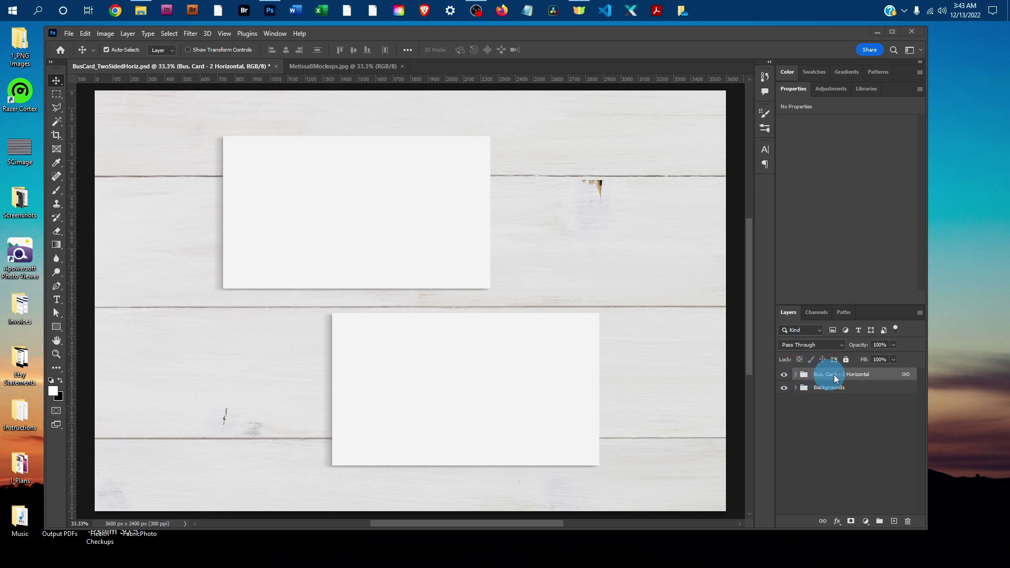
- Show the Layers panel and expand the Bus. Card - 2 Horizontal and Bus. Card - Top groups
{"action": "left_click", "coordinate": [272, 35]}
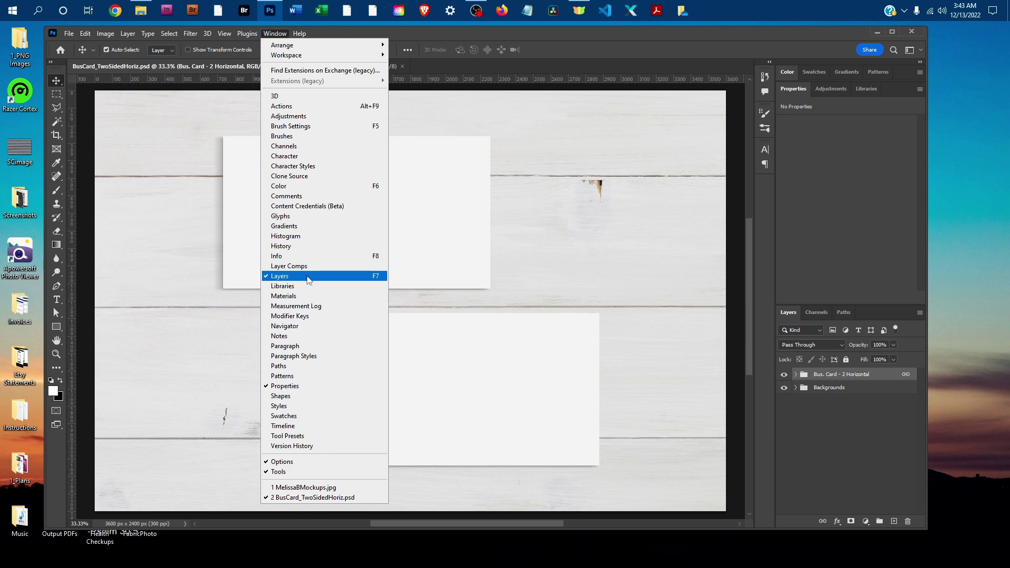
{"action": "left_click", "coordinate": [838, 421]}
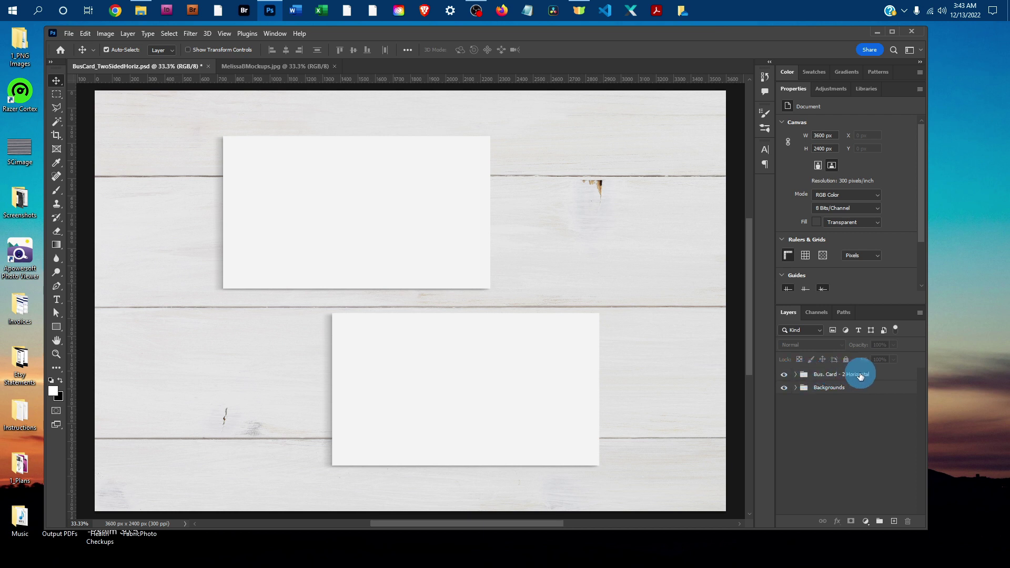
{"action": "left_click", "coordinate": [796, 374]}
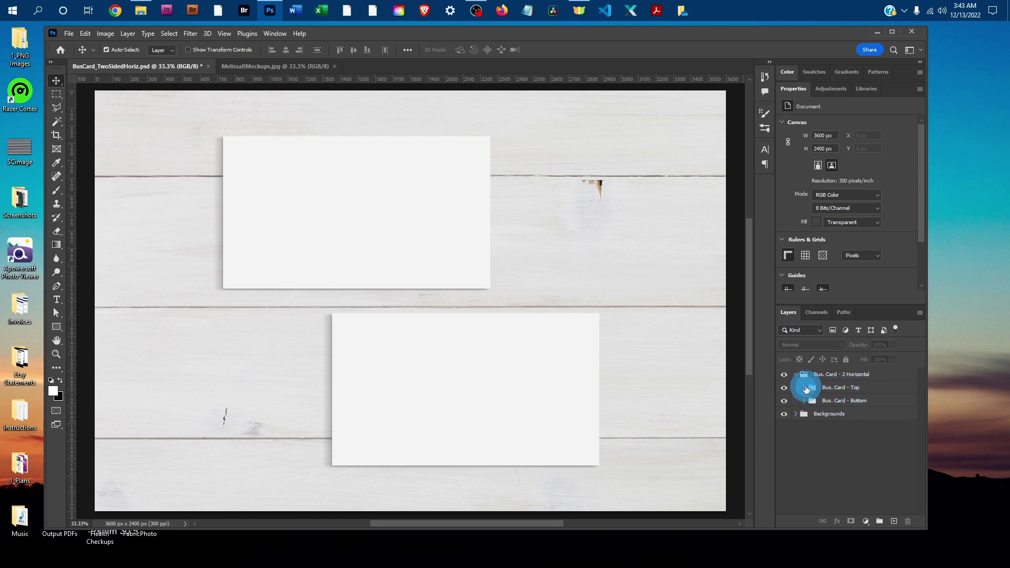
{"action": "left_click", "coordinate": [805, 388]}
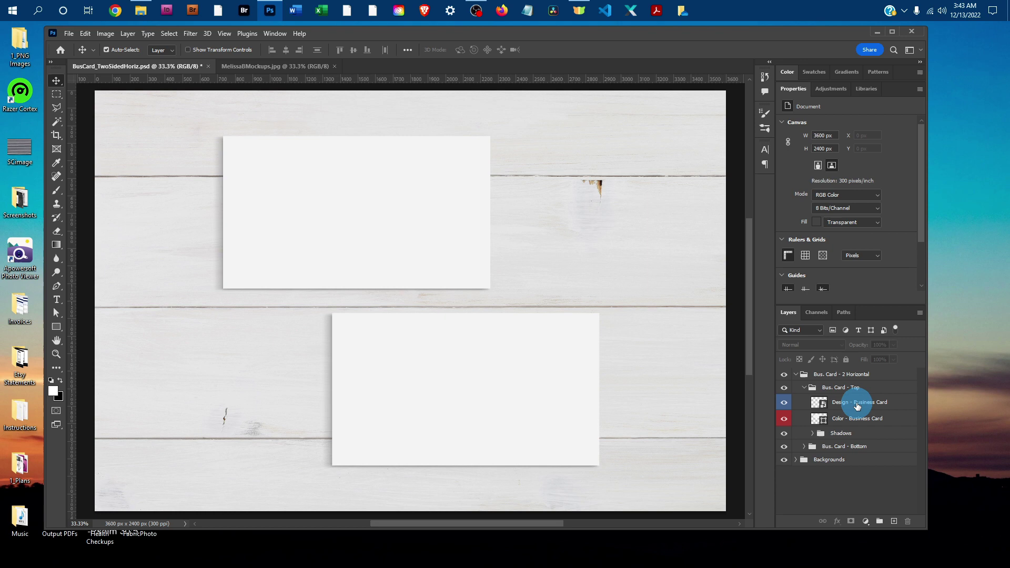
- Open the top card's Design smart object, then open BusinessCardYourDesign.jpg from the 1_Art folder
{"action": "double_click", "coordinate": [817, 404]}
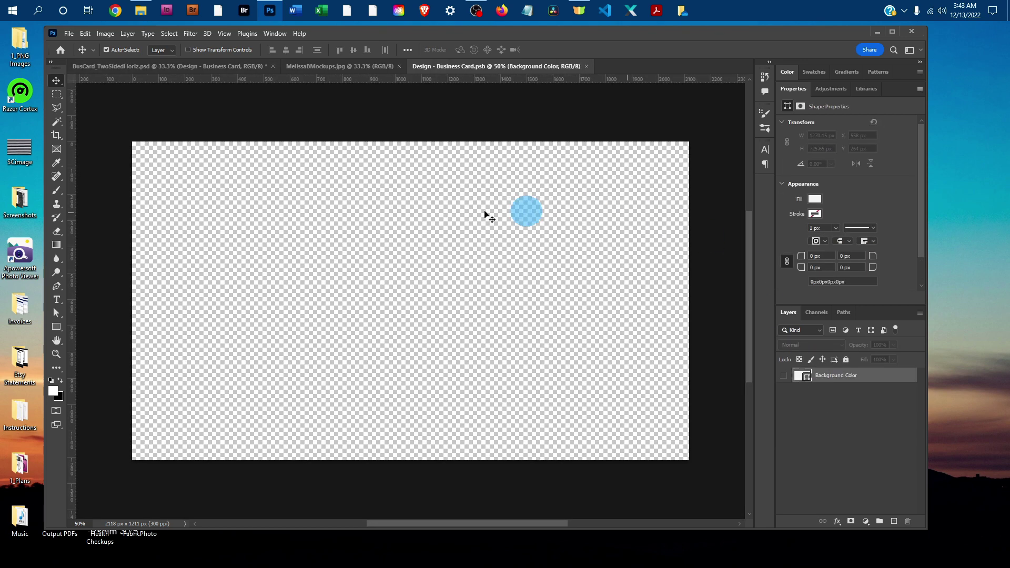
{"action": "left_click", "coordinate": [69, 33]}
{"action": "left_click", "coordinate": [78, 55]}
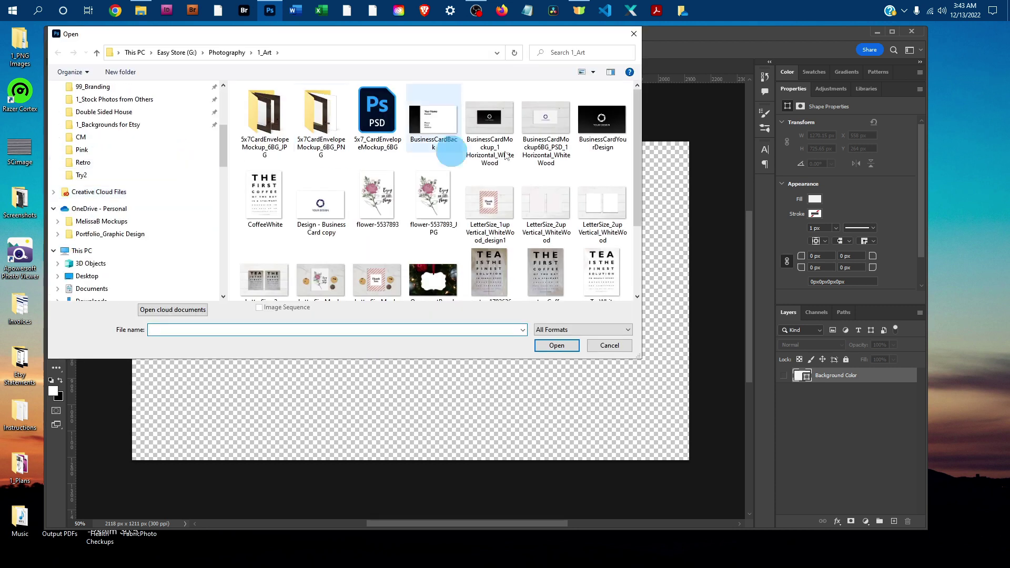
{"action": "left_click", "coordinate": [493, 122]}
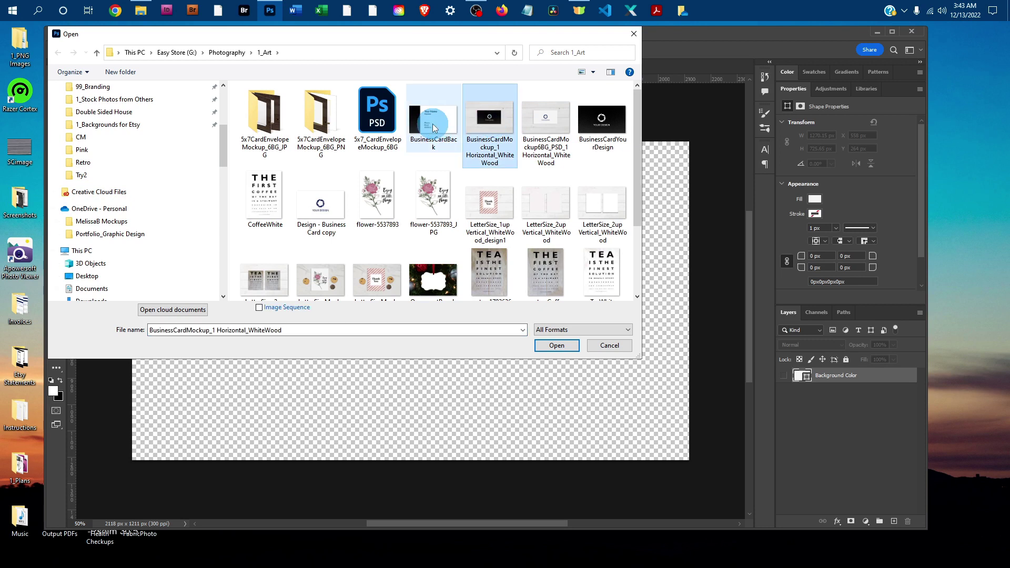
{"action": "left_click", "coordinate": [613, 123]}
{"action": "left_click", "coordinate": [556, 345]}
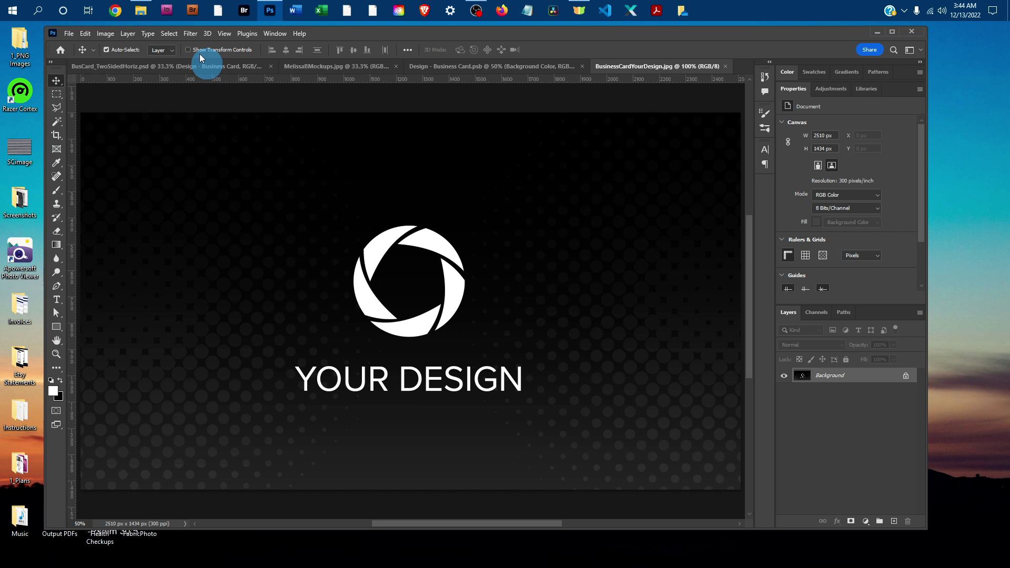
- Select all of BusinessCardYourDesign, copy it, and paste it into the Design - Business Card.psb document
{"action": "left_click", "coordinate": [170, 34]}
{"action": "left_click", "coordinate": [178, 47]}
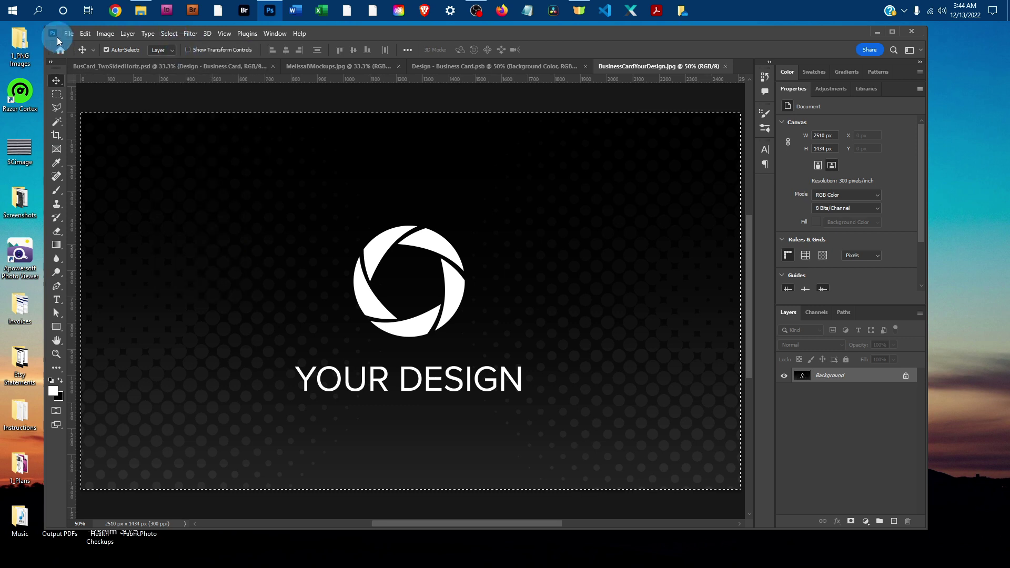
{"action": "left_click", "coordinate": [84, 33]}
{"action": "left_click", "coordinate": [94, 107]}
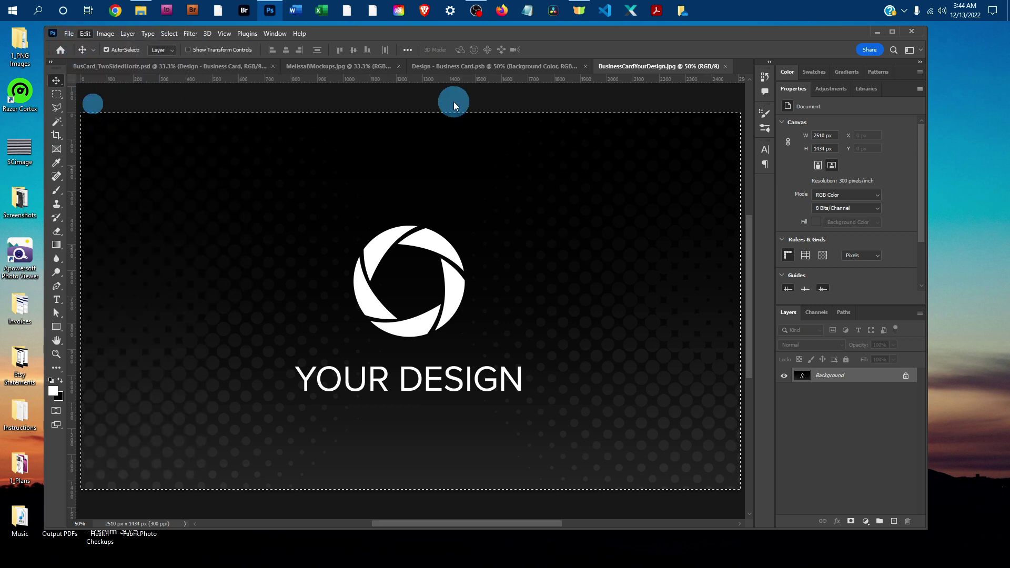
{"action": "left_click", "coordinate": [466, 68]}
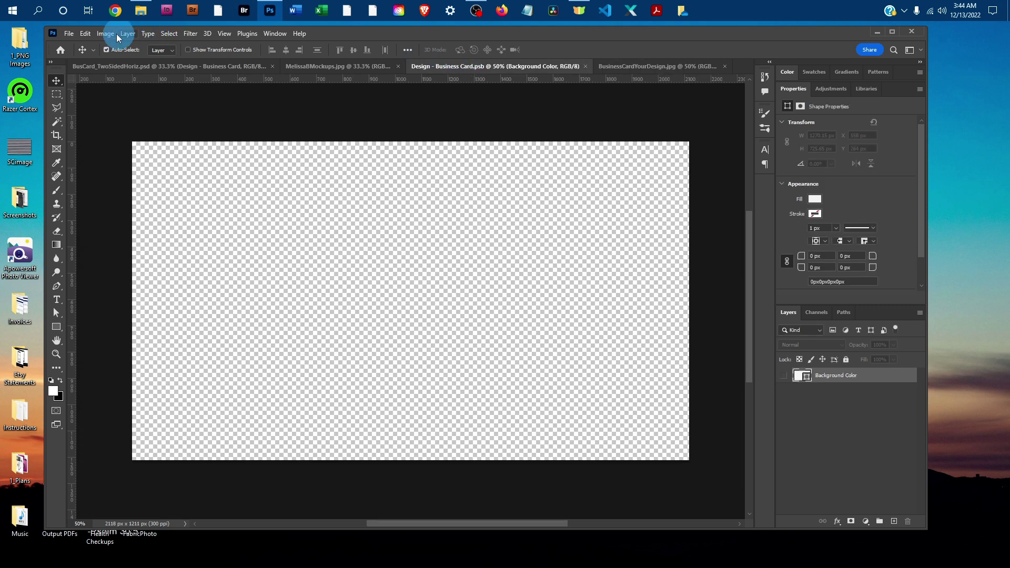
{"action": "left_click", "coordinate": [85, 34]}
{"action": "left_click", "coordinate": [95, 126]}
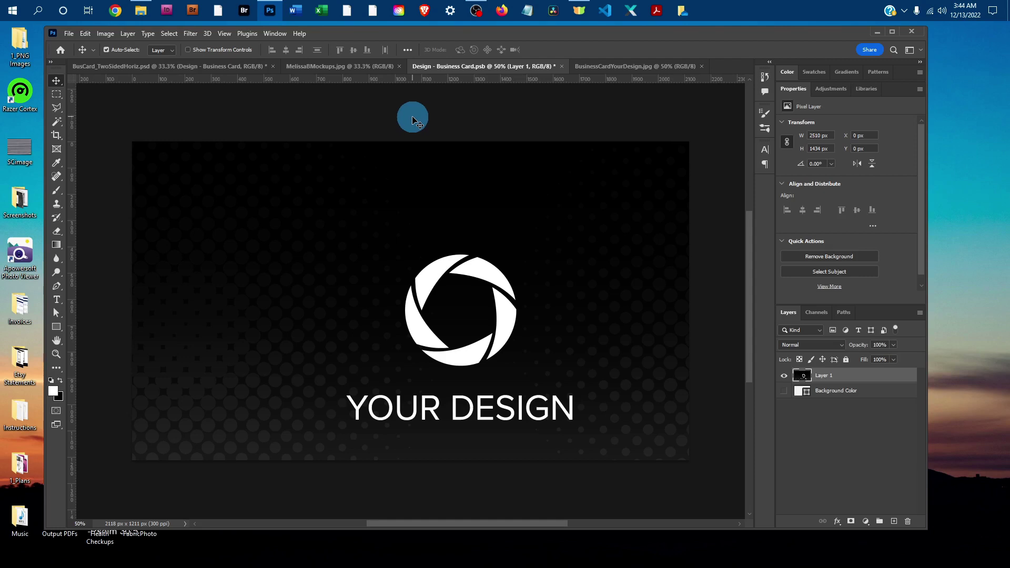
{"action": "left_click", "coordinate": [85, 34]}
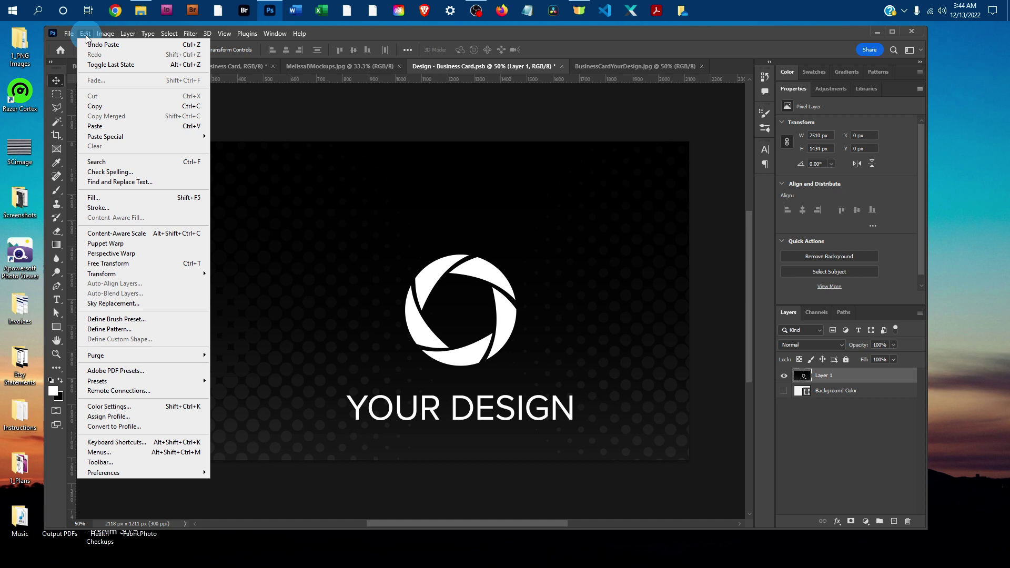
- Free Transform the pasted YOUR DESIGN artwork down to 85.11% and commit the resize
{"action": "left_click", "coordinate": [120, 262]}
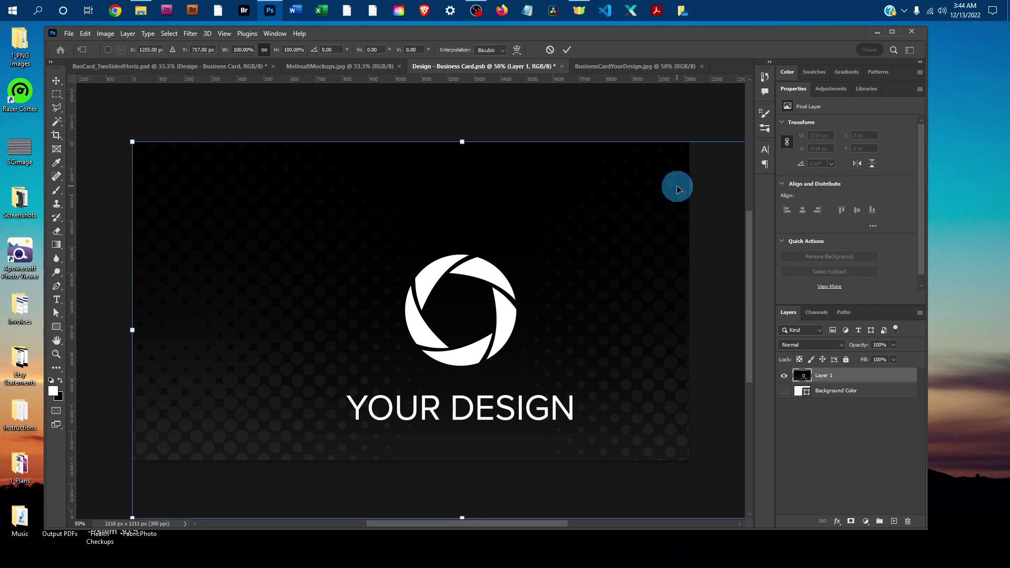
{"action": "key", "text": "ctrl+minus"}
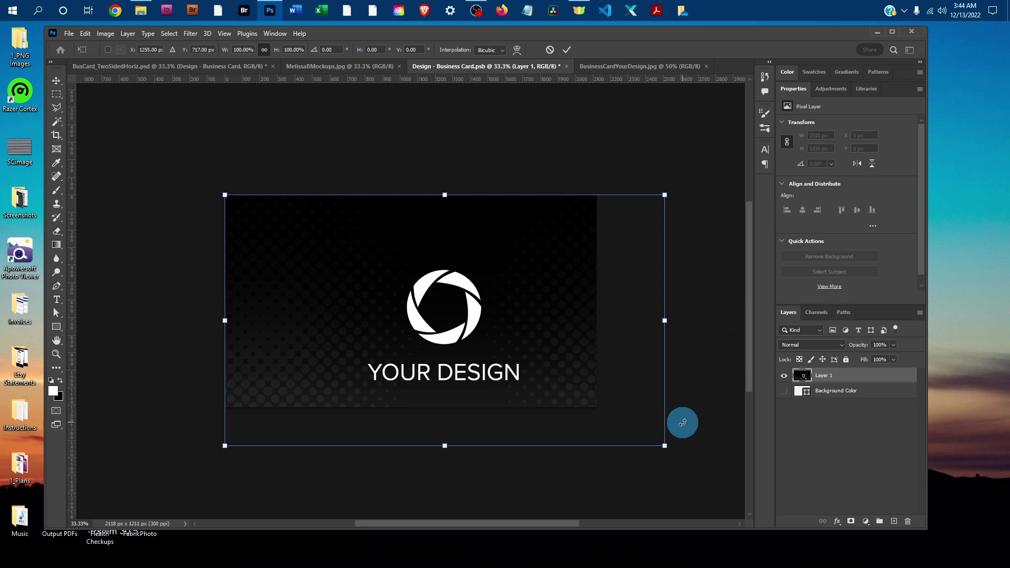
{"action": "left_click_drag", "start_coordinate": [664, 446], "coordinate": [607, 400]}
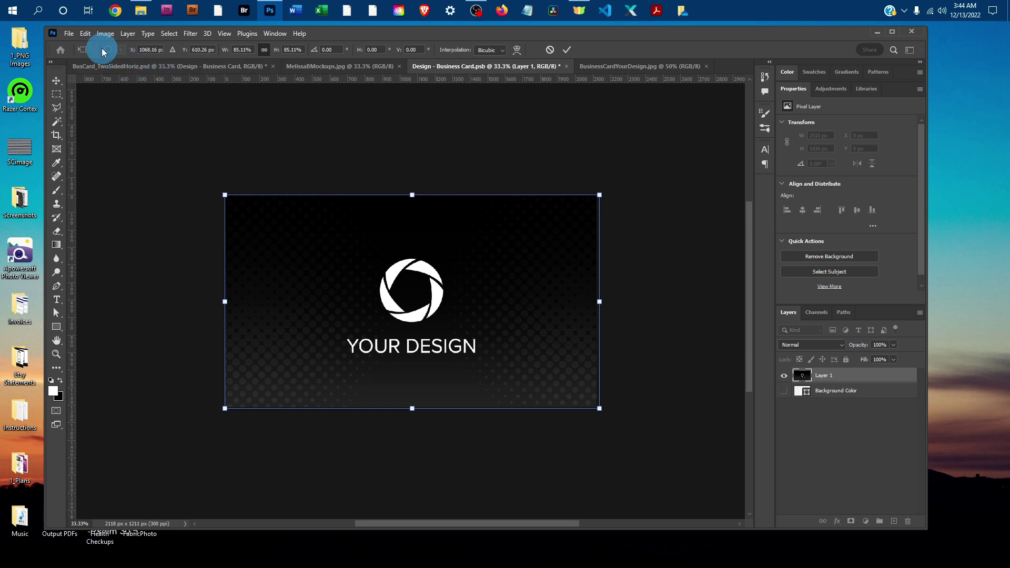
{"action": "left_click", "coordinate": [85, 33]}
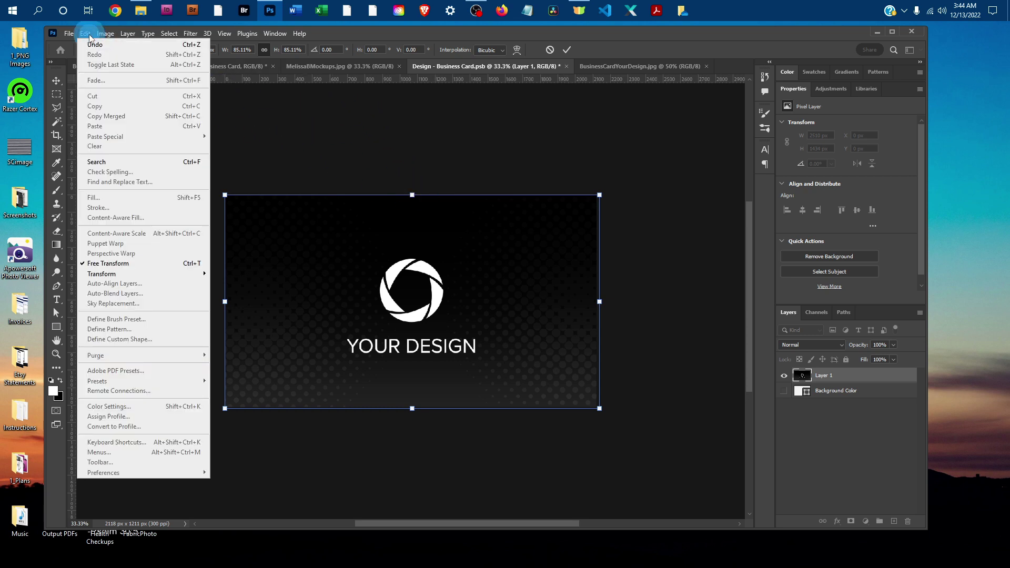
{"action": "left_click", "coordinate": [350, 121]}
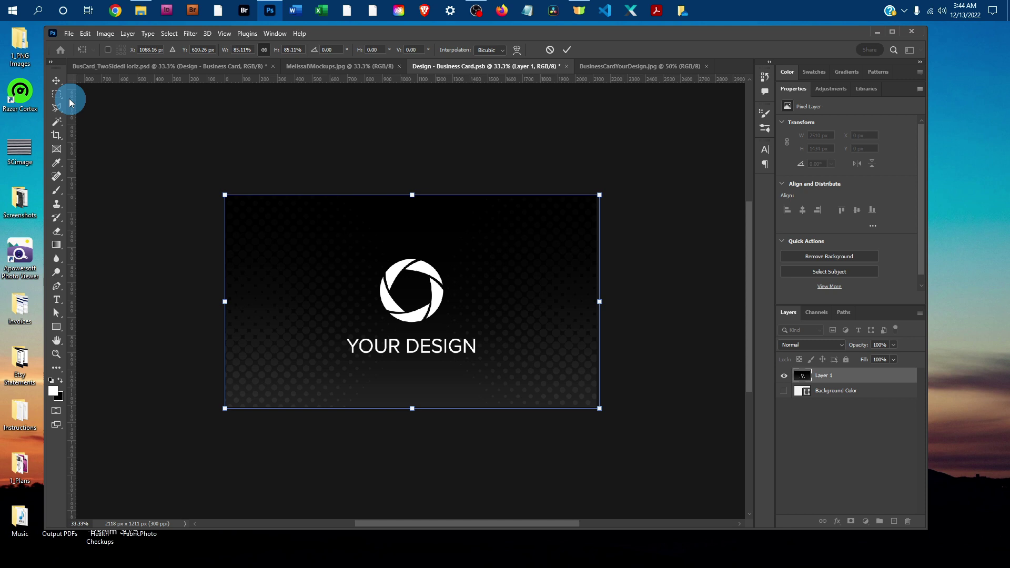
{"action": "left_click", "coordinate": [55, 80]}
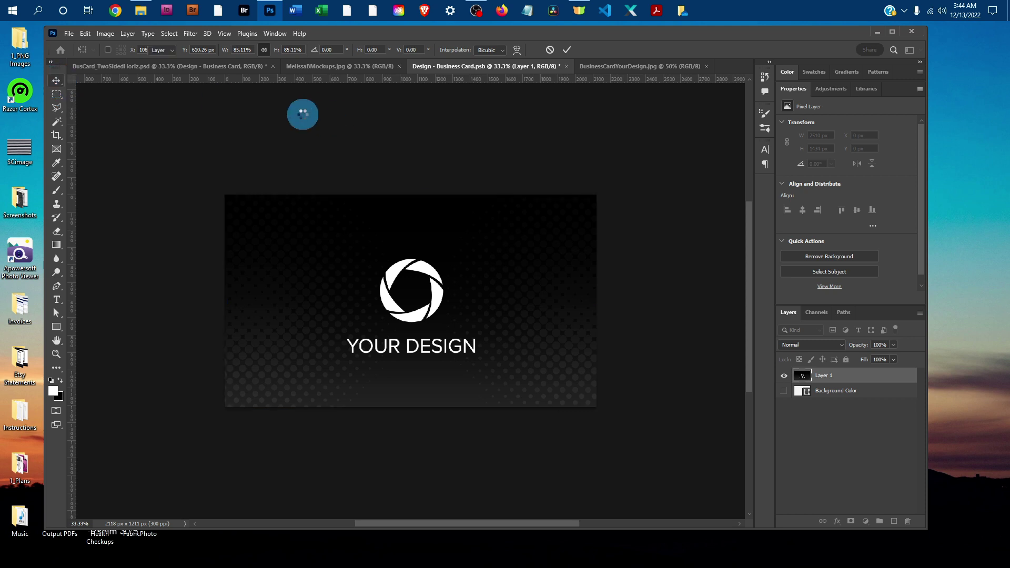
- Save the Design - Business Card smart object, then close it and BusinessCardYourDesign
{"action": "left_click", "coordinate": [302, 114]}
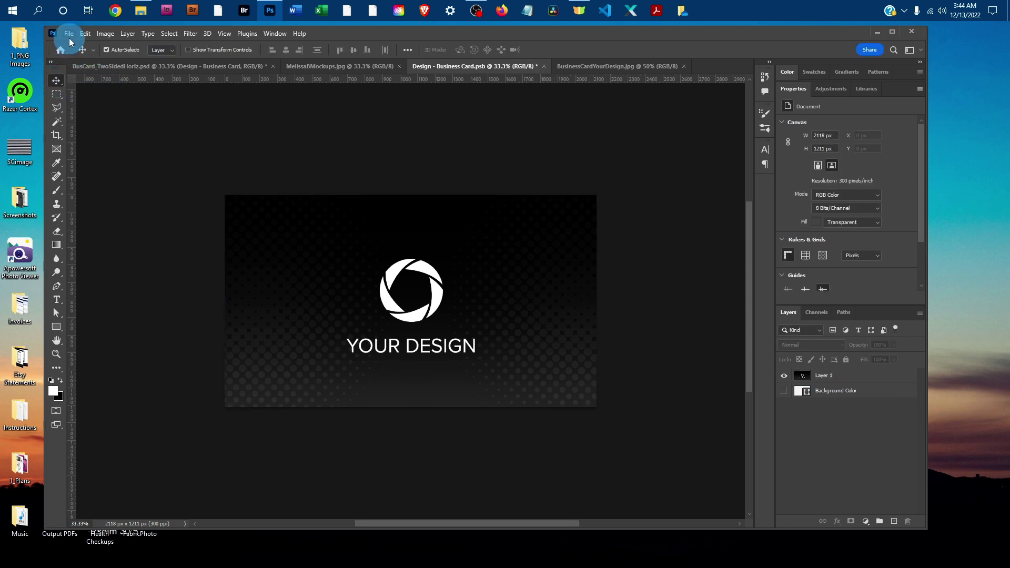
{"action": "left_click", "coordinate": [69, 34]}
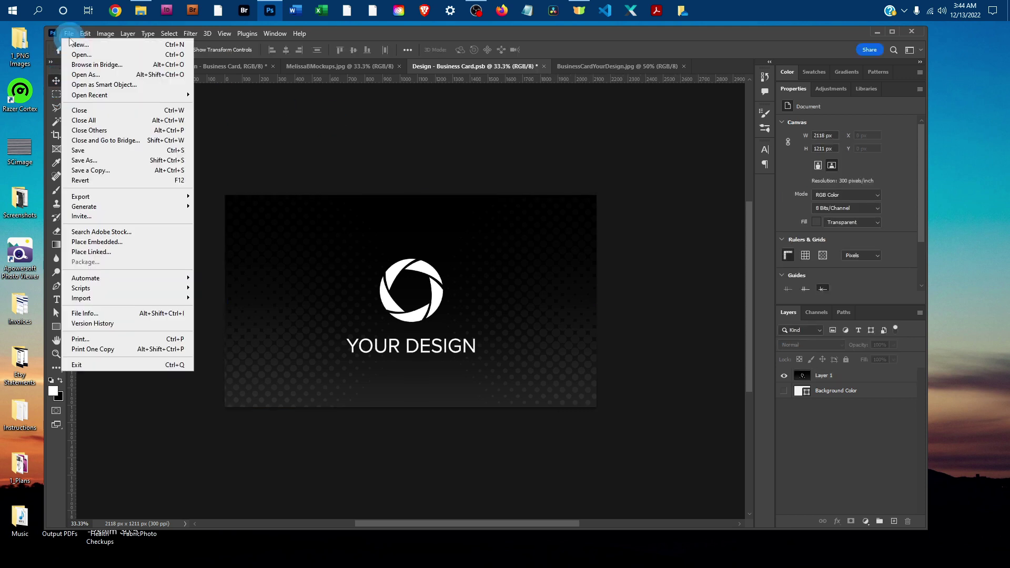
{"action": "left_click", "coordinate": [93, 151]}
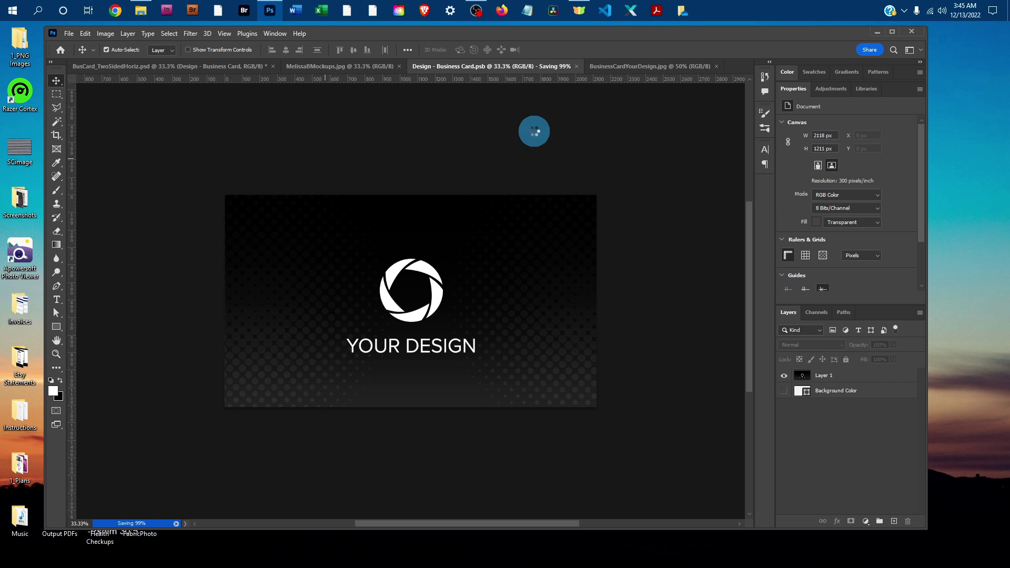
{"action": "left_click", "coordinate": [539, 66]}
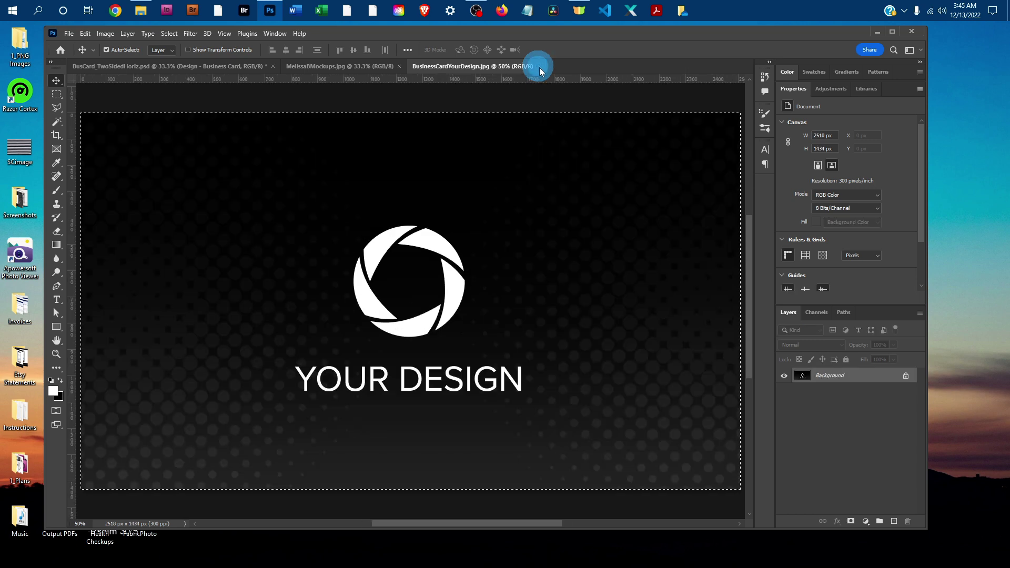
{"action": "left_click", "coordinate": [540, 66]}
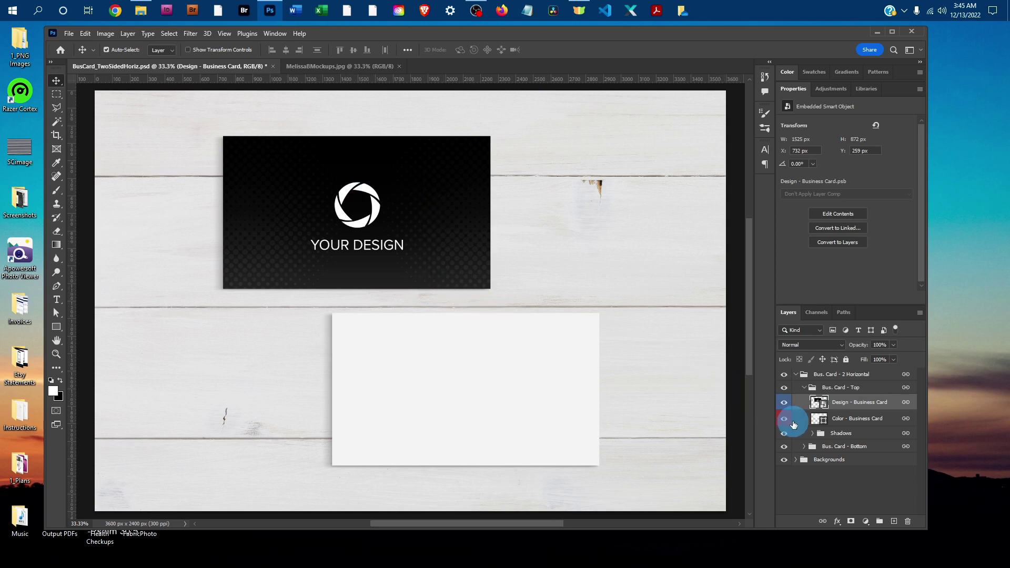
- Open the bottom card's Design smart object, then open BusinessCardBack.jpg
{"action": "left_click", "coordinate": [804, 389]}
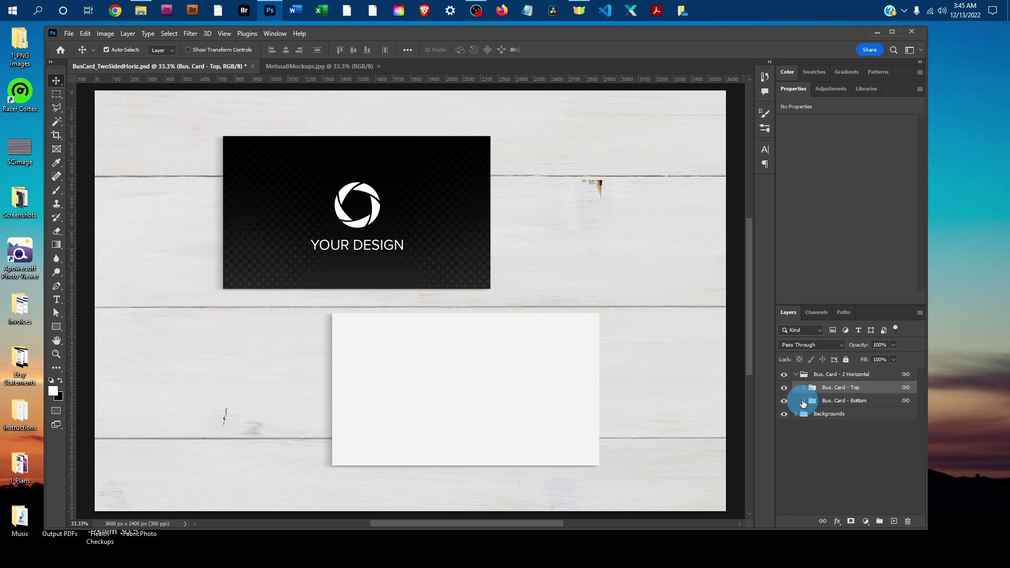
{"action": "left_click", "coordinate": [803, 401]}
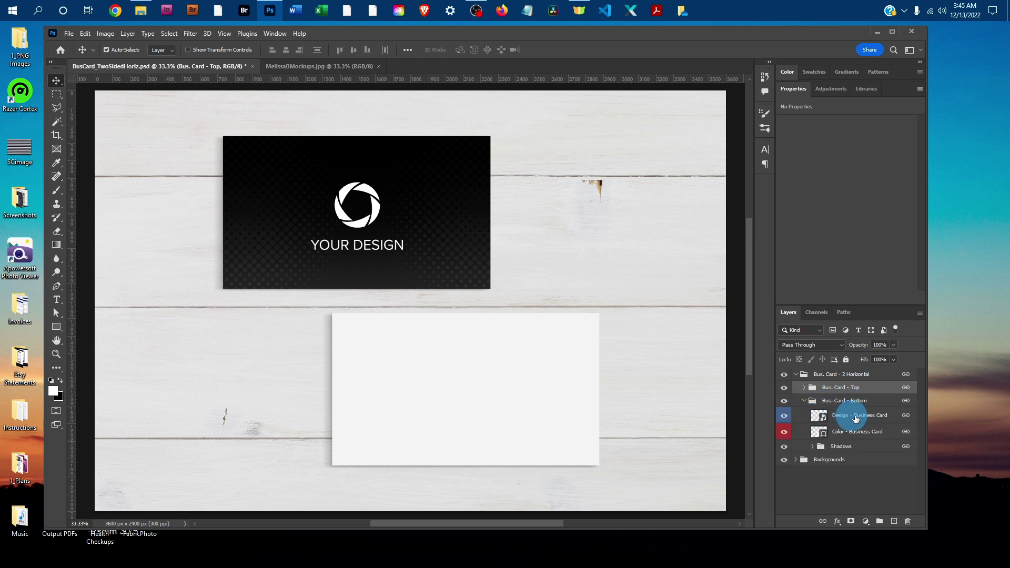
{"action": "double_click", "coordinate": [817, 417]}
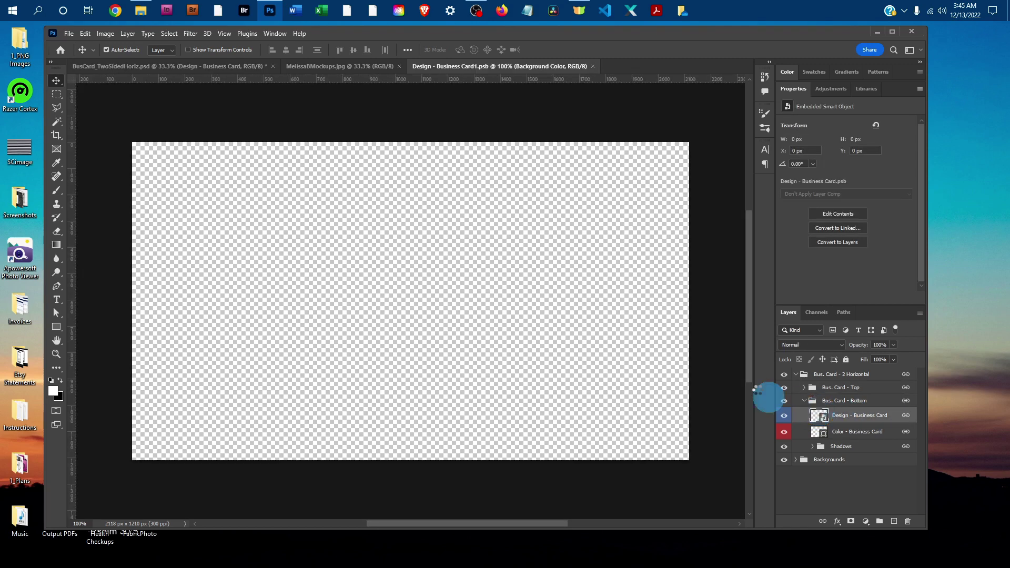
{"action": "left_click", "coordinate": [68, 33]}
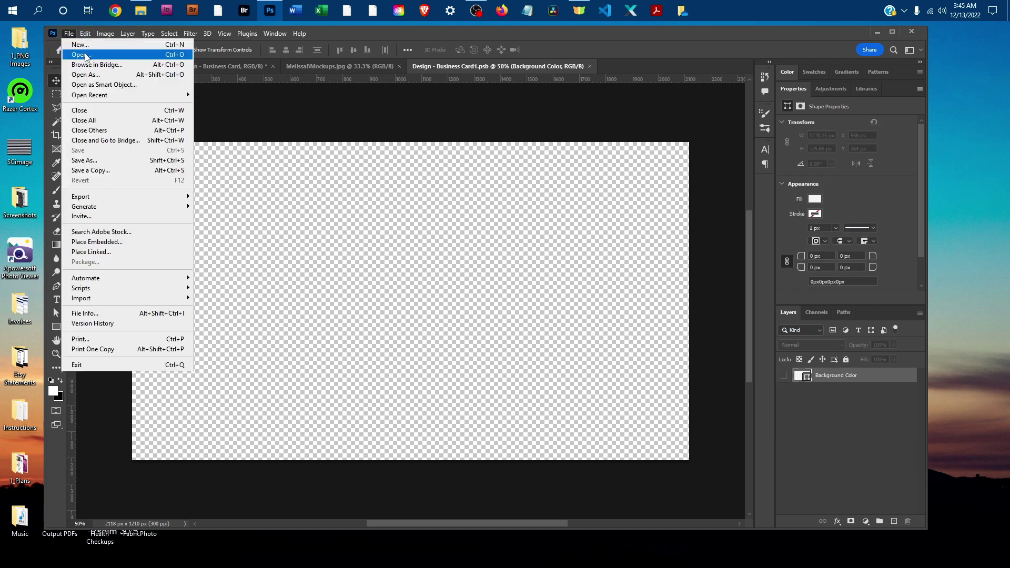
{"action": "left_click", "coordinate": [84, 55]}
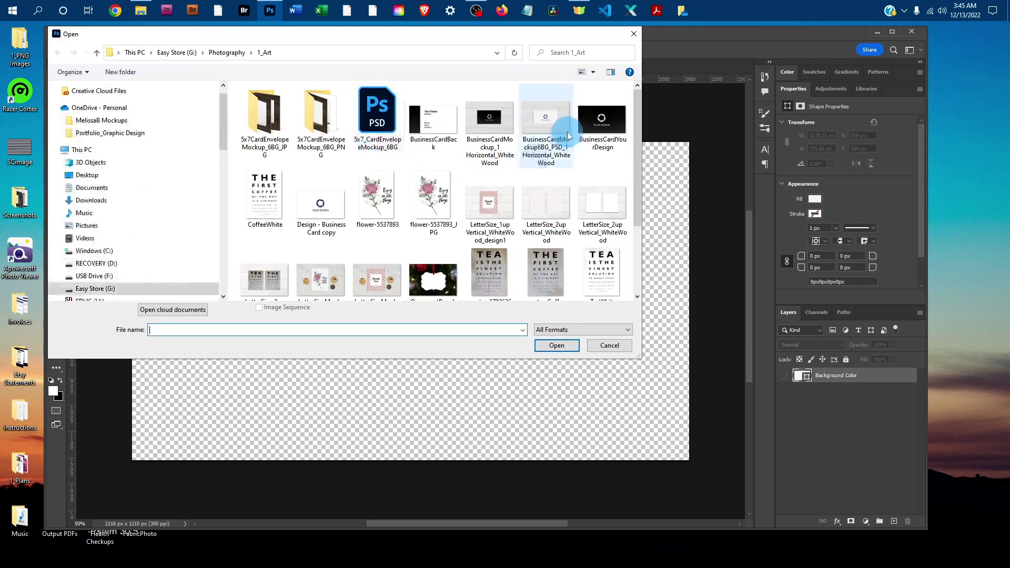
{"action": "left_click", "coordinate": [428, 131]}
{"action": "left_click", "coordinate": [559, 345]}
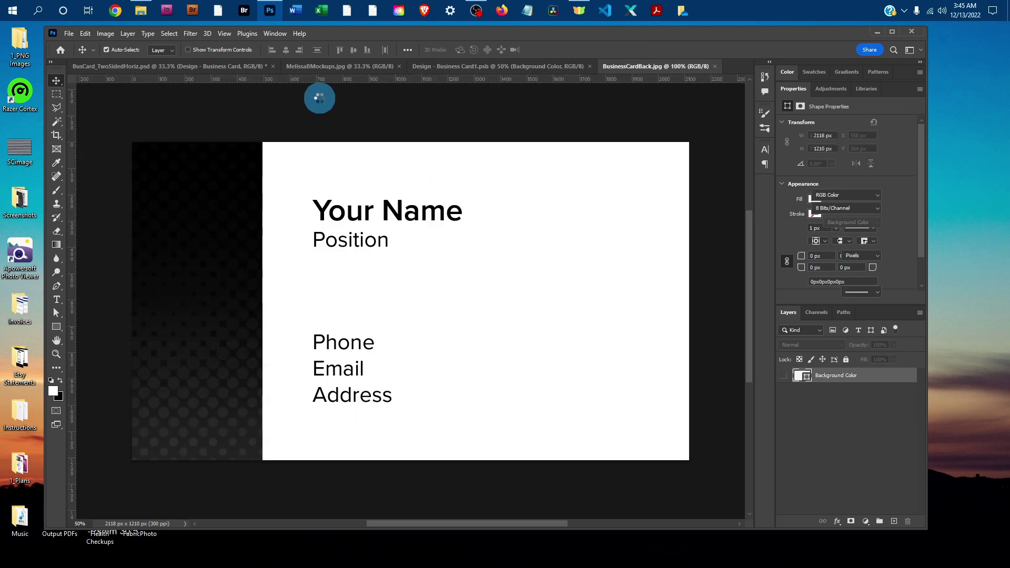
- Select all of BusinessCardBack, copy it, and paste it into Design - Business Card1.psb
{"action": "left_click", "coordinate": [169, 34]}
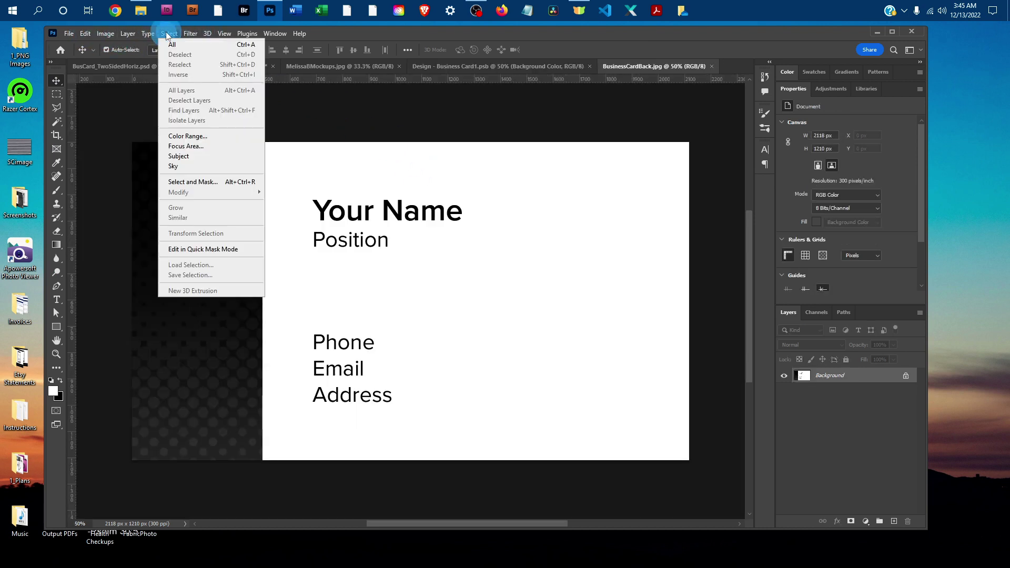
{"action": "left_click", "coordinate": [171, 46]}
{"action": "left_click", "coordinate": [85, 33]}
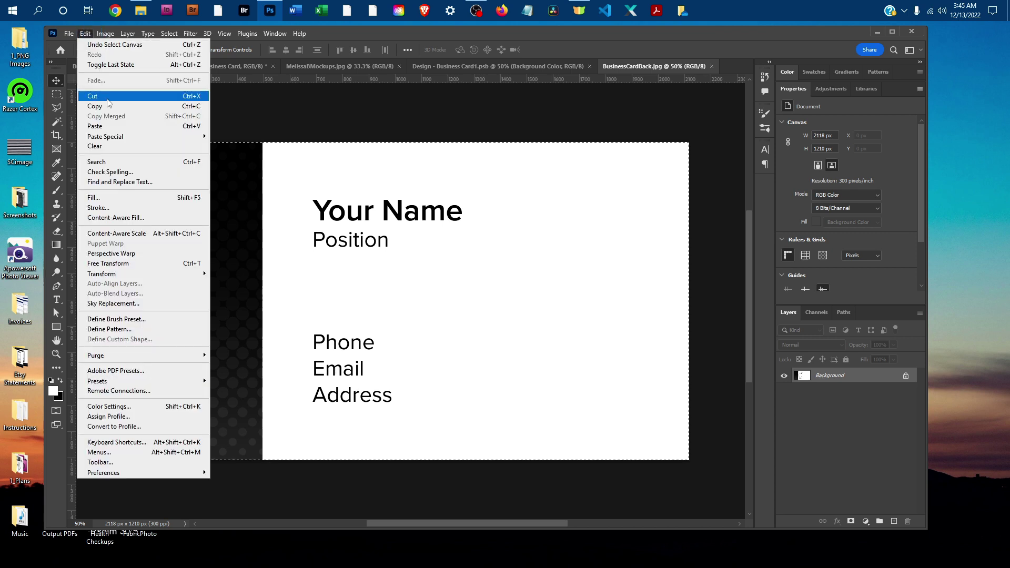
{"action": "left_click", "coordinate": [106, 101]}
{"action": "left_click", "coordinate": [502, 68]}
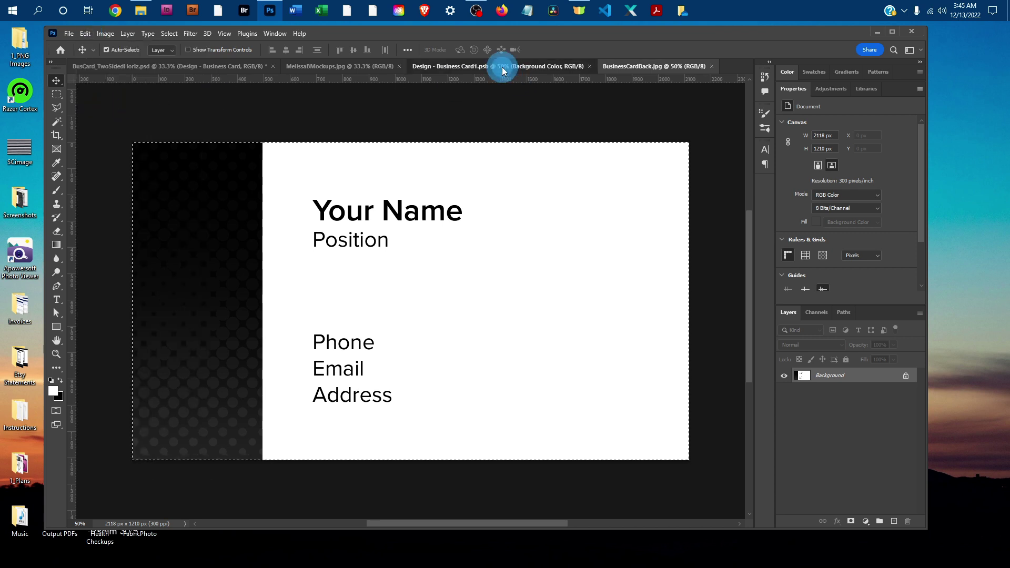
{"action": "left_click", "coordinate": [85, 33]}
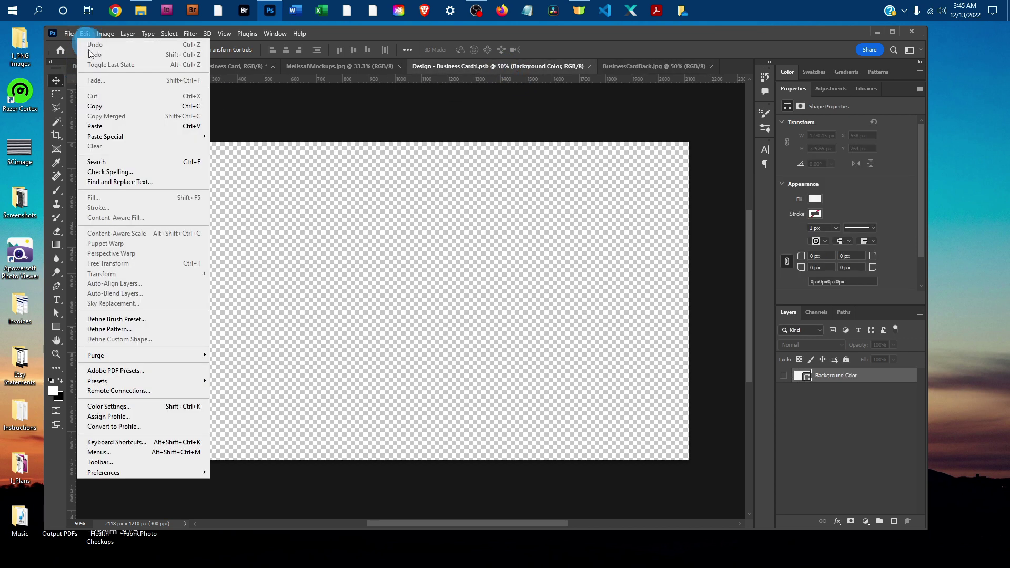
{"action": "left_click", "coordinate": [110, 126]}
{"action": "left_click", "coordinate": [374, 153]}
{"action": "left_click", "coordinate": [573, 190]}
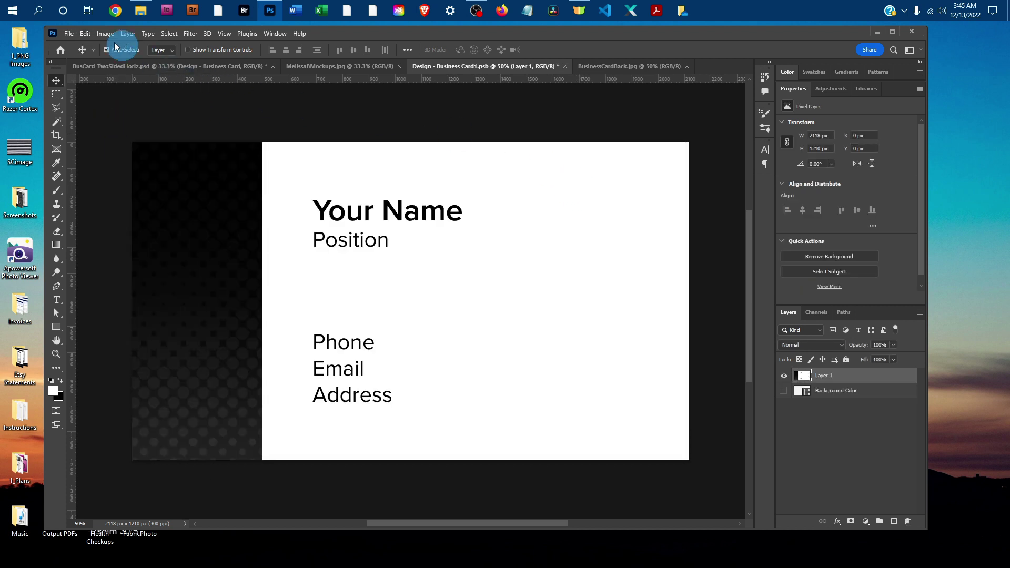
{"action": "left_click", "coordinate": [70, 34]}
- Save Design - Business Card1.psb and close it
{"action": "left_click", "coordinate": [85, 34]}
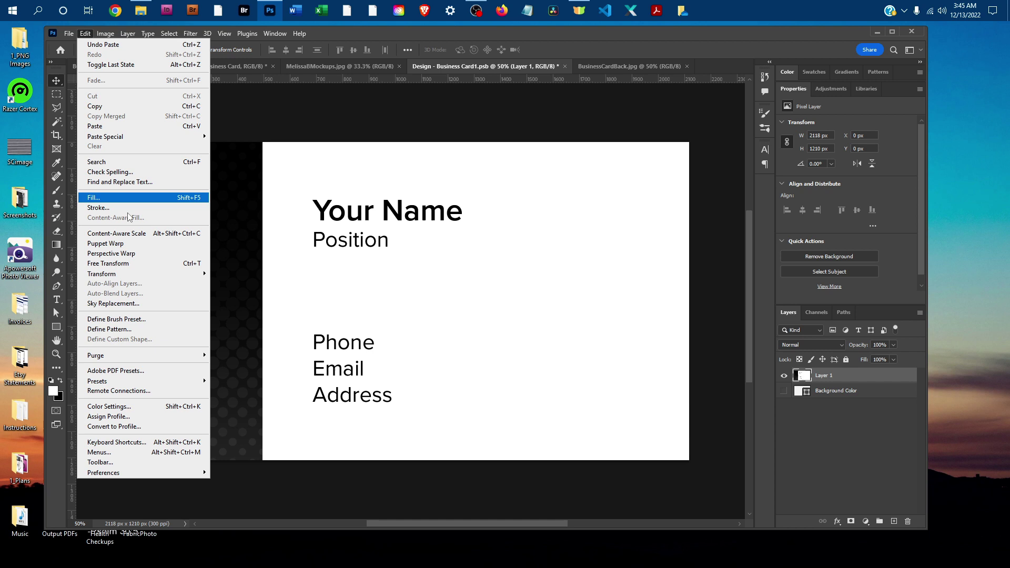
{"action": "left_click", "coordinate": [368, 147]}
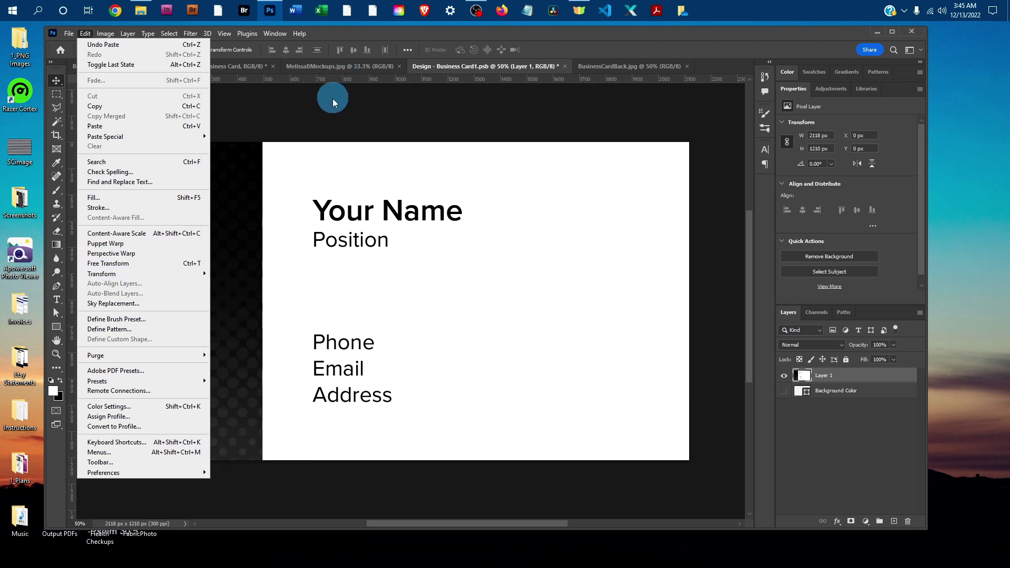
{"action": "left_click", "coordinate": [70, 35]}
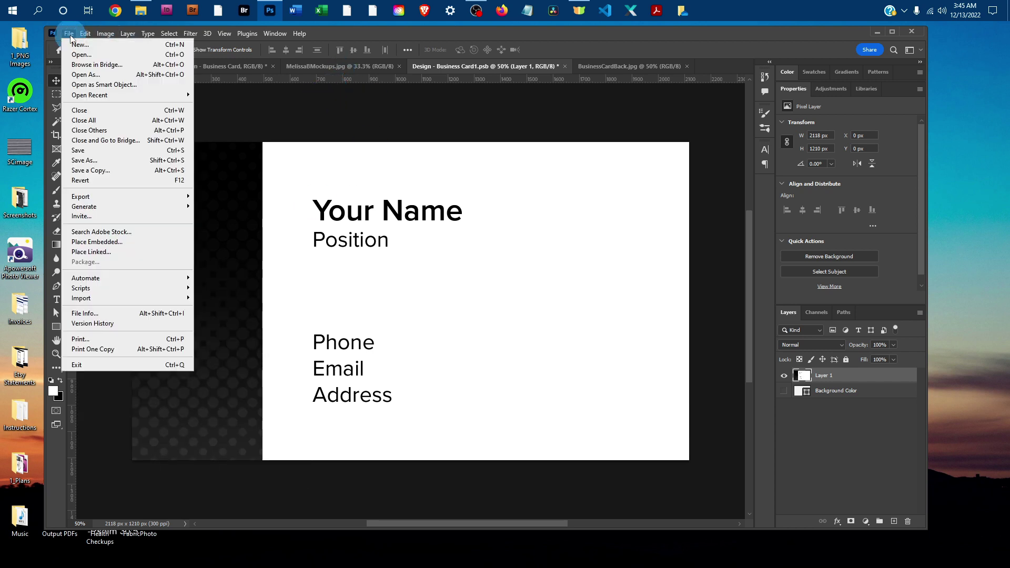
{"action": "left_click", "coordinate": [85, 150]}
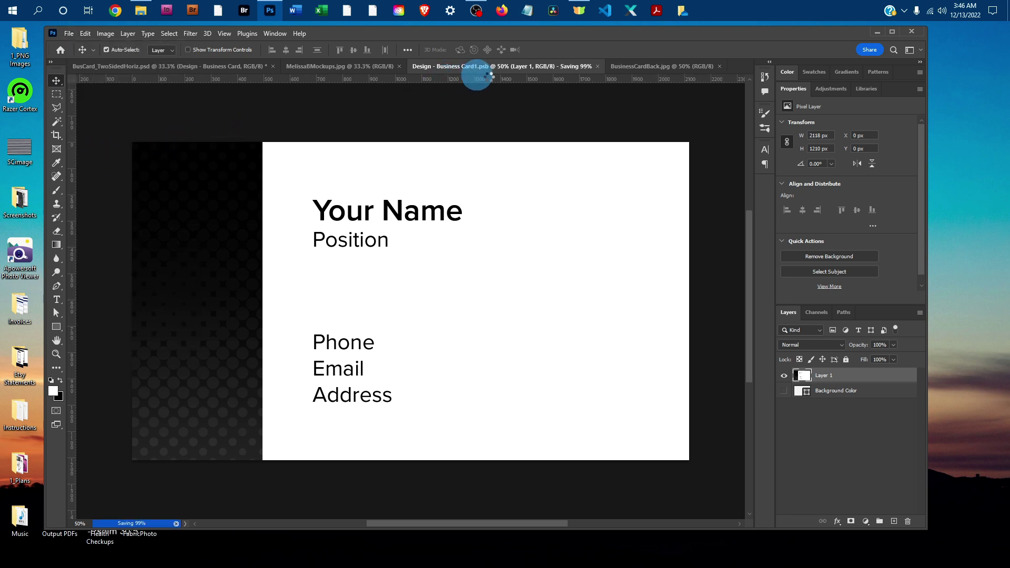
{"action": "left_click", "coordinate": [562, 69]}
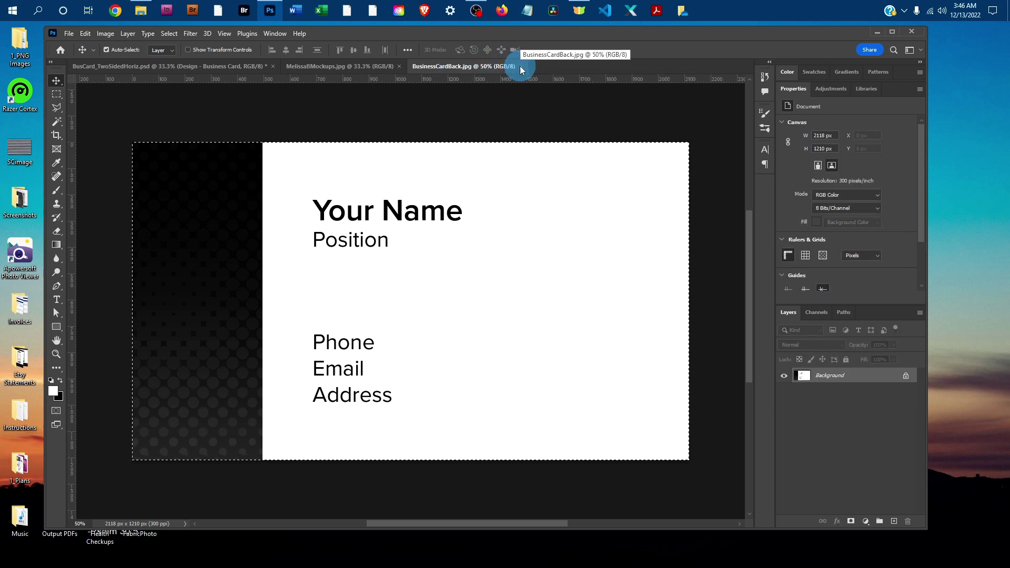
- Close BusinessCardBack.jpg, hide the bottom card's back design, and select its Color layer
{"action": "left_click", "coordinate": [531, 77]}
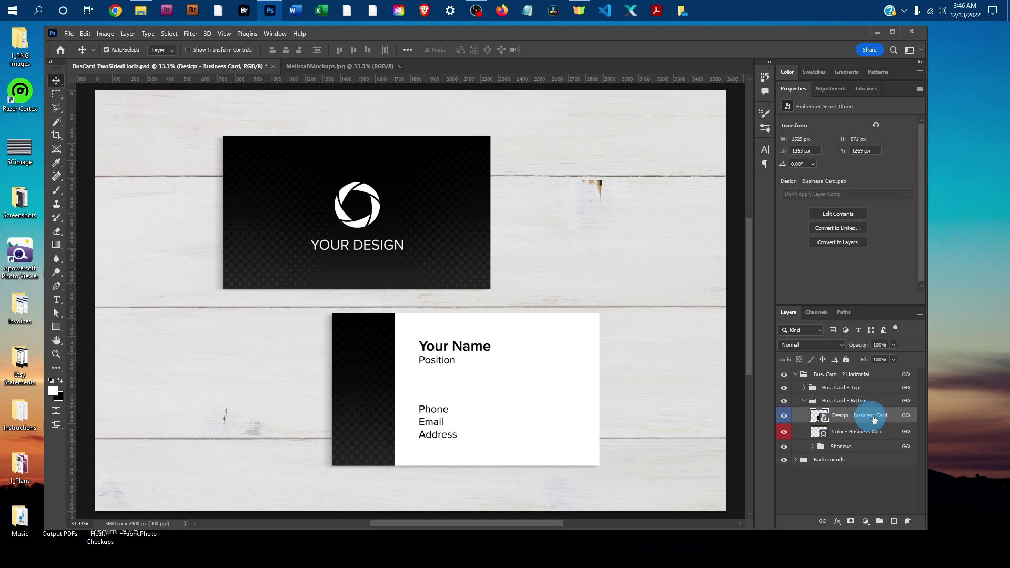
{"action": "left_click", "coordinate": [784, 416]}
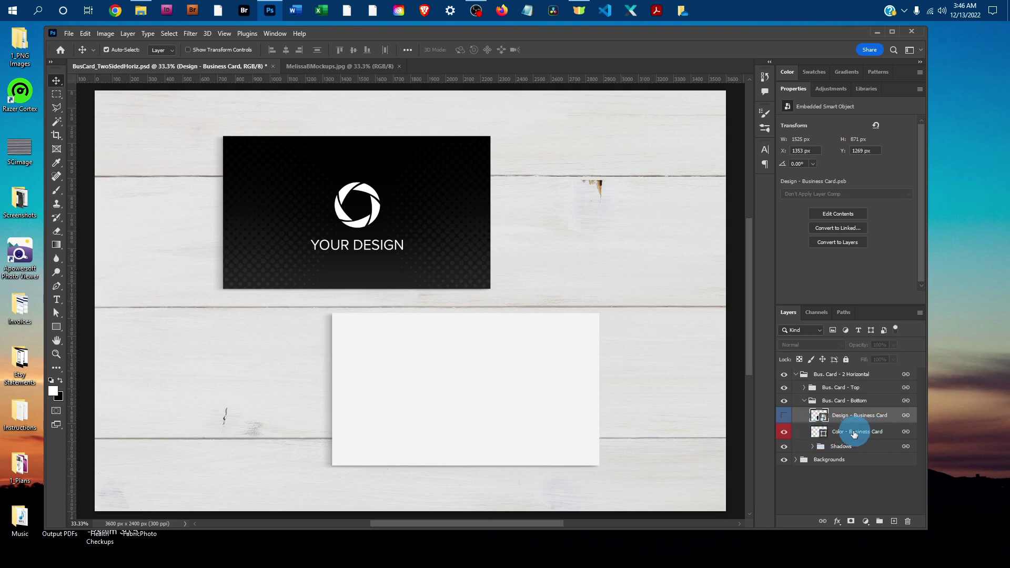
{"action": "left_click", "coordinate": [818, 433]}
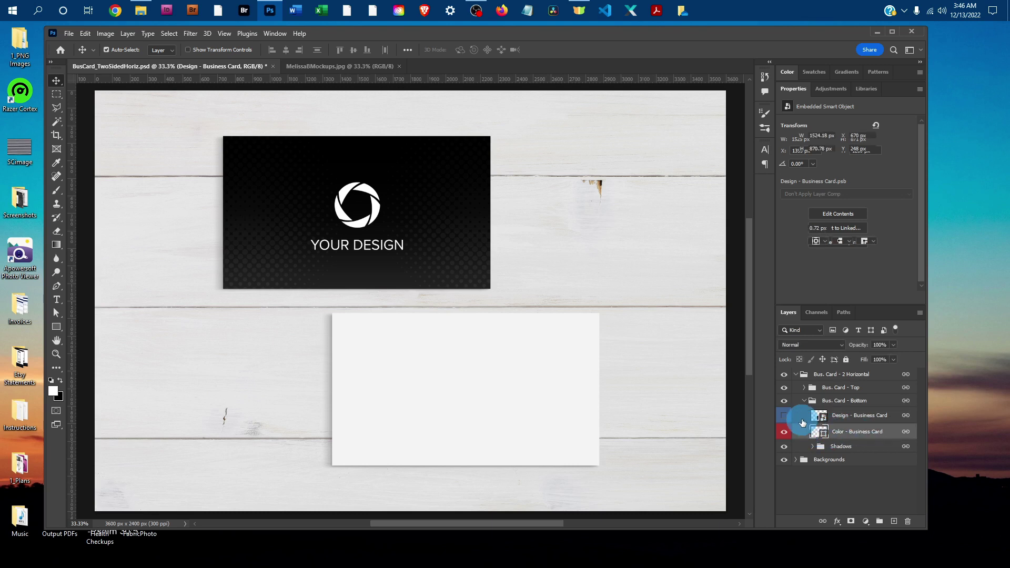
- Set the bottom card's Color - Business Card fill to blue hex 244898 in the Color Picker
{"action": "double_click", "coordinate": [823, 432]}
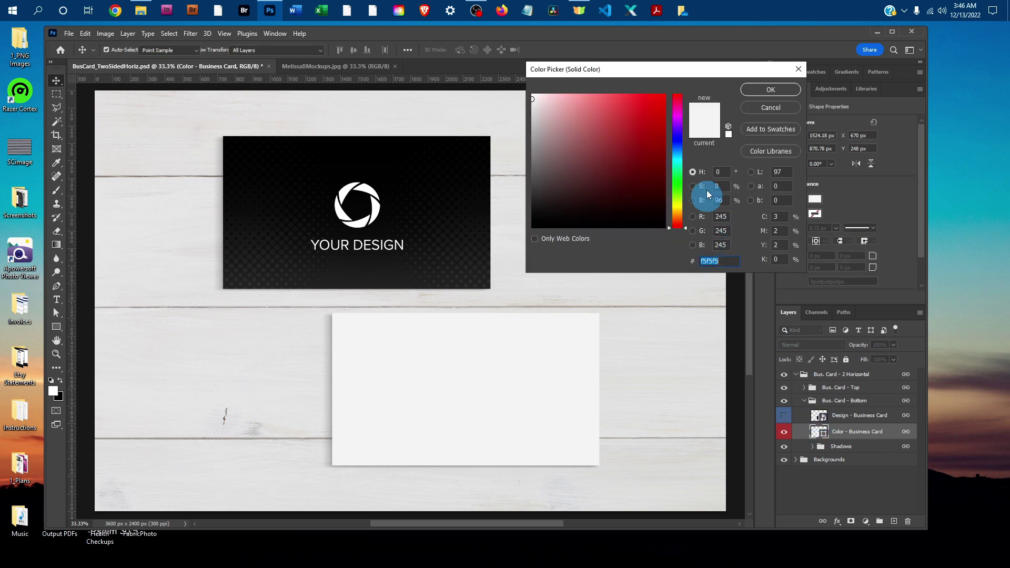
{"action": "left_click_drag", "start_coordinate": [680, 143], "coordinate": [681, 145]}
{"action": "left_click_drag", "start_coordinate": [579, 113], "coordinate": [633, 148]}
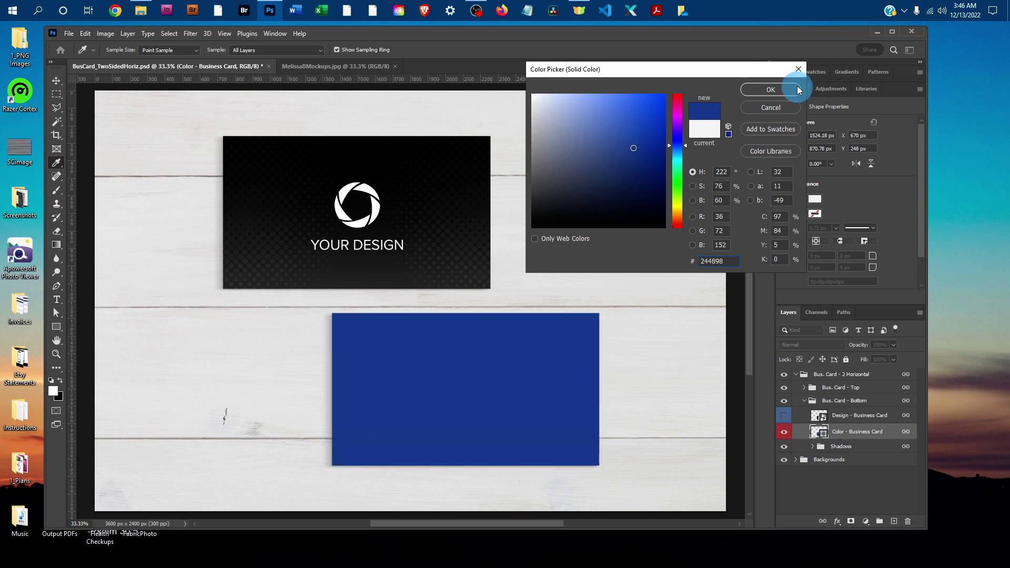
{"action": "left_click", "coordinate": [726, 260]}
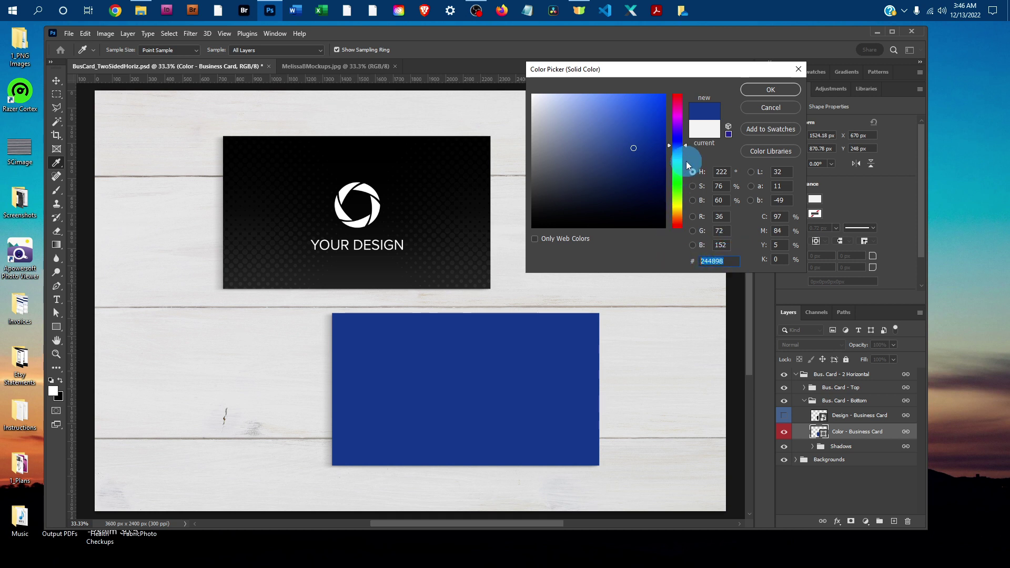
{"action": "left_click", "coordinate": [725, 261]}
{"action": "left_click_drag", "start_coordinate": [694, 265], "coordinate": [725, 261]}
{"action": "key", "text": "ctrl+c"}
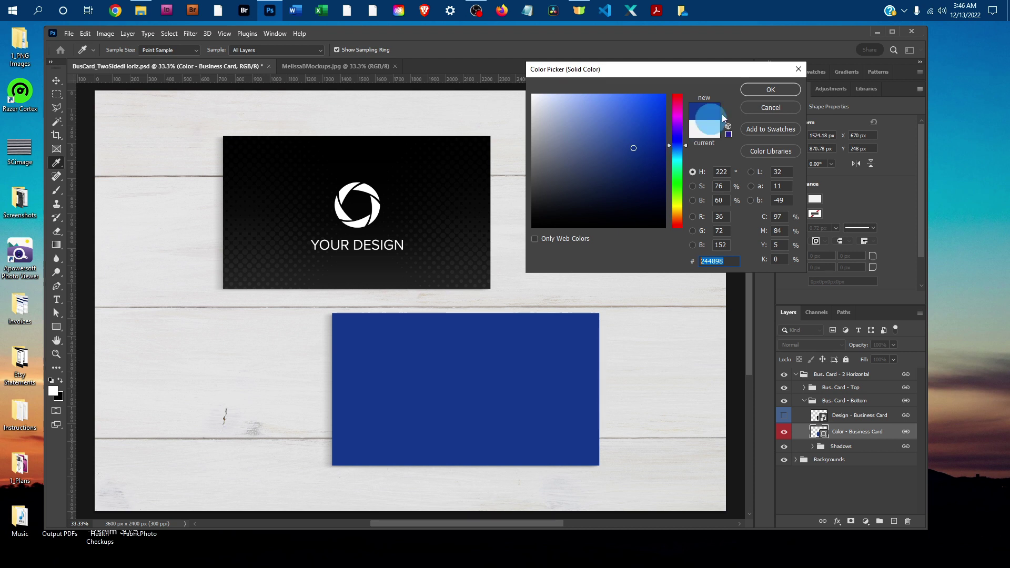
- Confirm the bottom colour, then change the top card's Color fill from f5f5f5 to 244898
{"action": "left_click", "coordinate": [783, 89]}
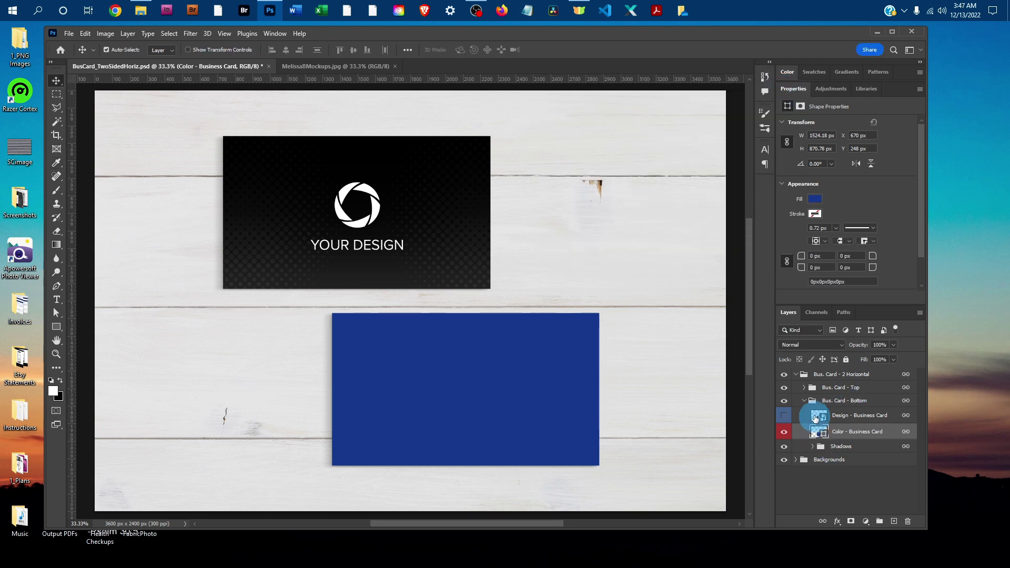
{"action": "left_click", "coordinate": [805, 388]}
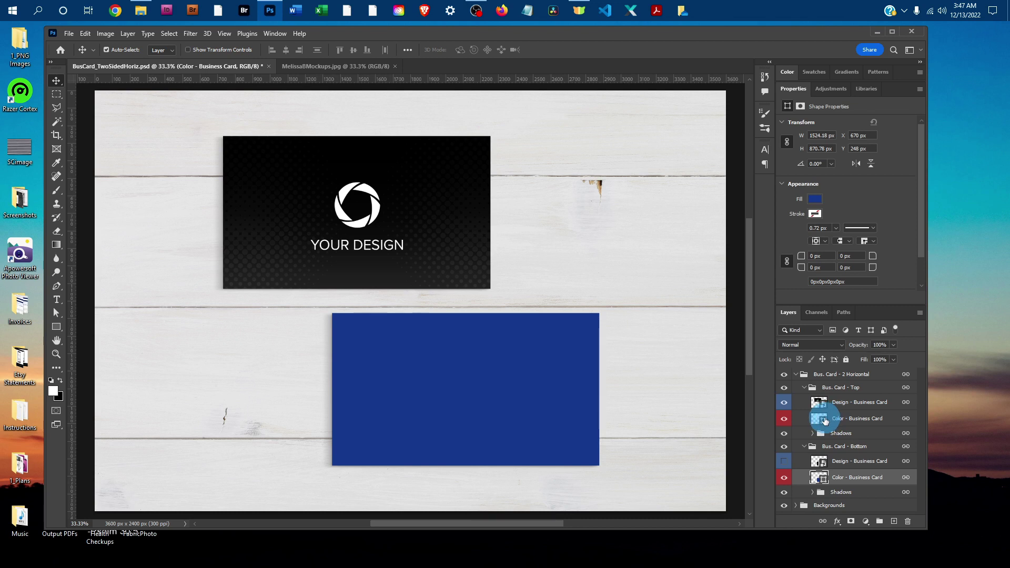
{"action": "double_click", "coordinate": [824, 419]}
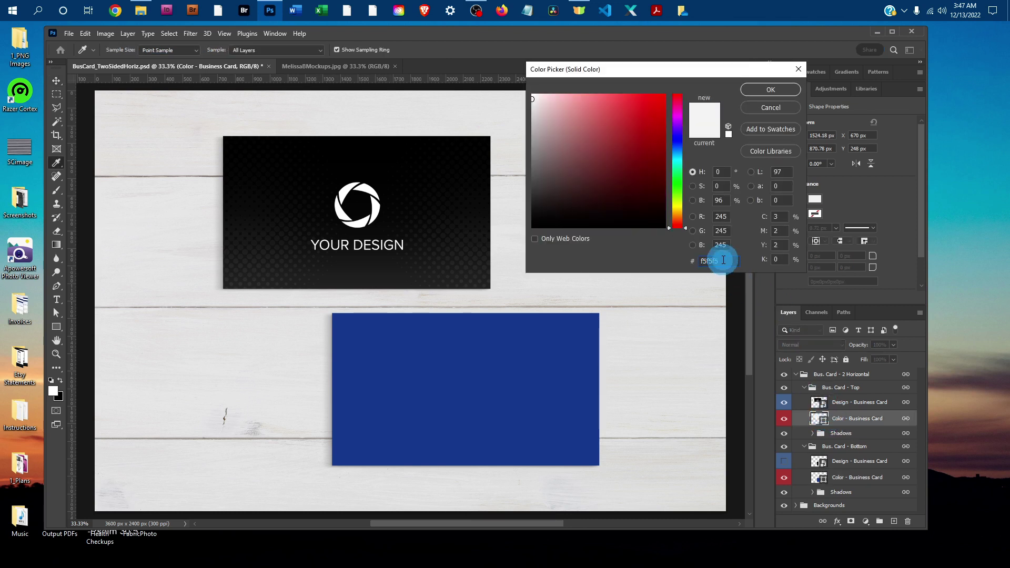
{"action": "left_click", "coordinate": [723, 262]}
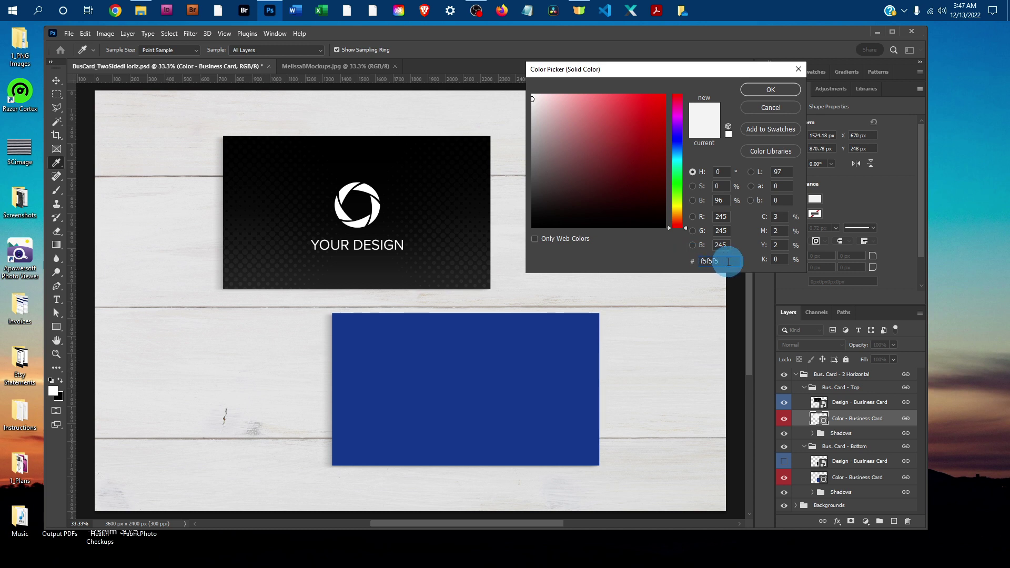
{"action": "left_click_drag", "start_coordinate": [728, 260], "coordinate": [699, 260]}
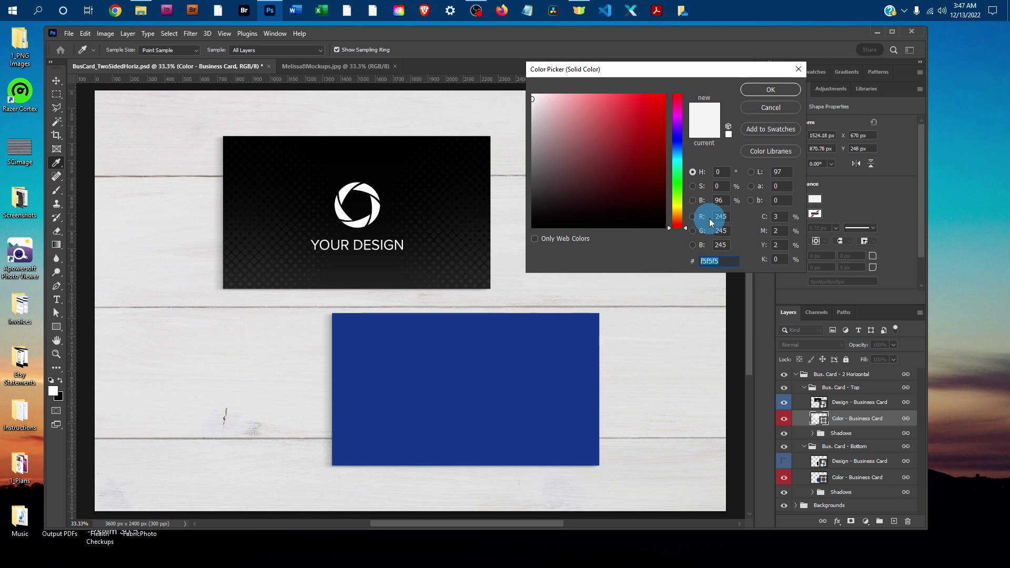
{"action": "key", "text": "ctrl+v"}
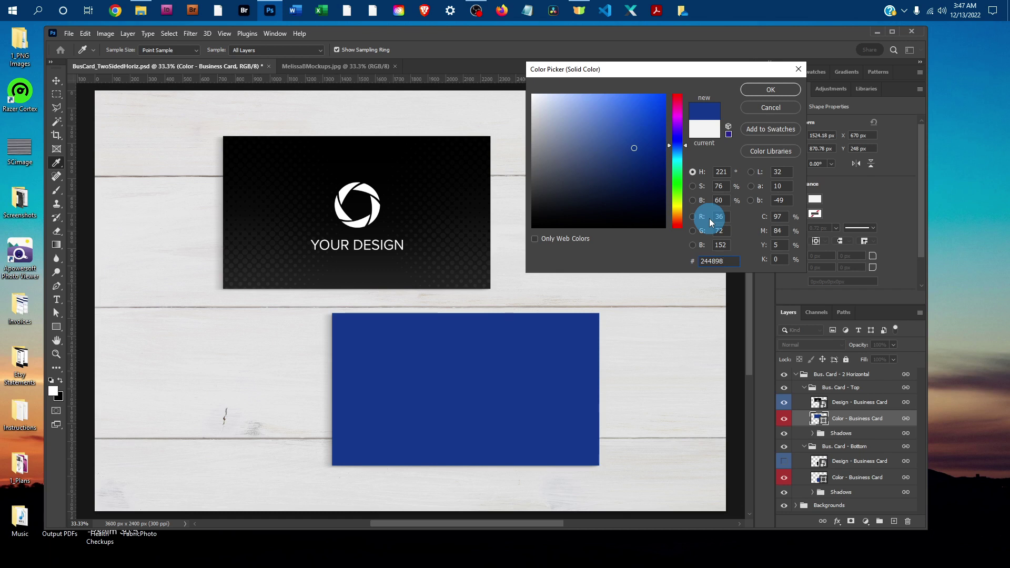
{"action": "left_click", "coordinate": [769, 91]}
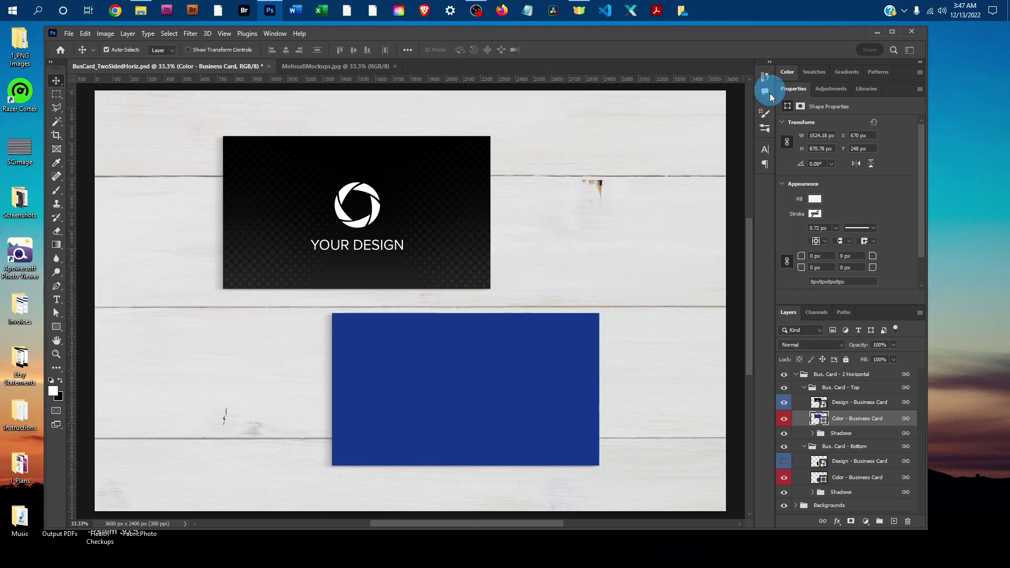
- Adjust layer visibility so YOUR DESIGN shows on top and Your Name shows on the bottom card
{"action": "left_click", "coordinate": [784, 403]}
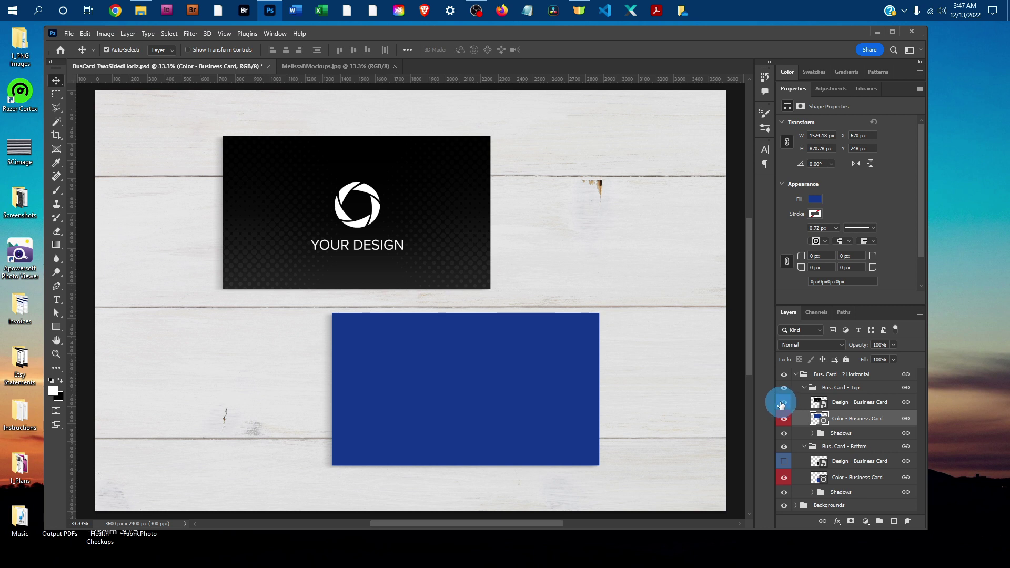
{"action": "left_click", "coordinate": [784, 403]}
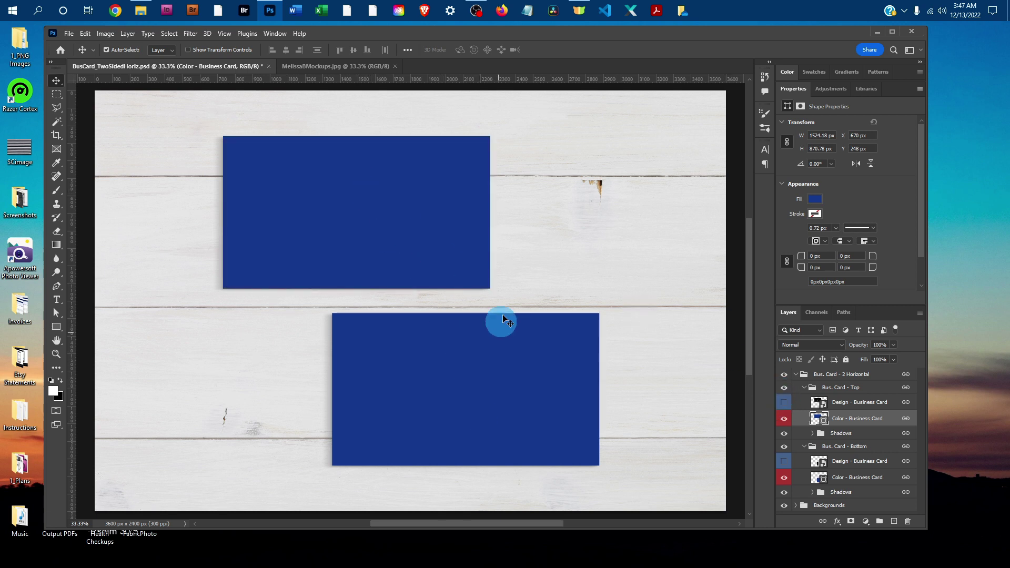
{"action": "left_click", "coordinate": [784, 402]}
{"action": "left_click", "coordinate": [784, 418]}
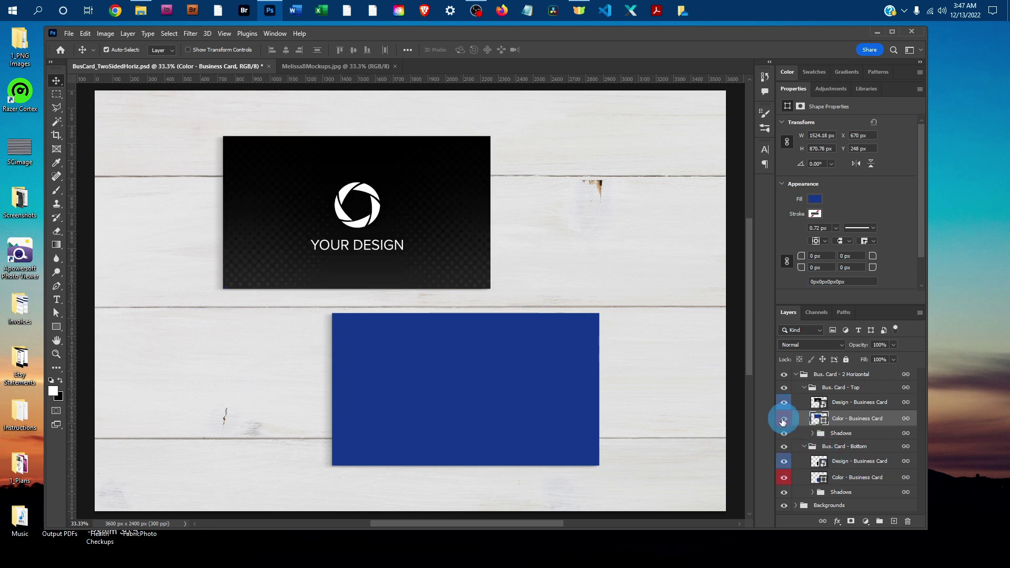
{"action": "left_click", "coordinate": [784, 461]}
{"action": "left_click", "coordinate": [788, 477]}
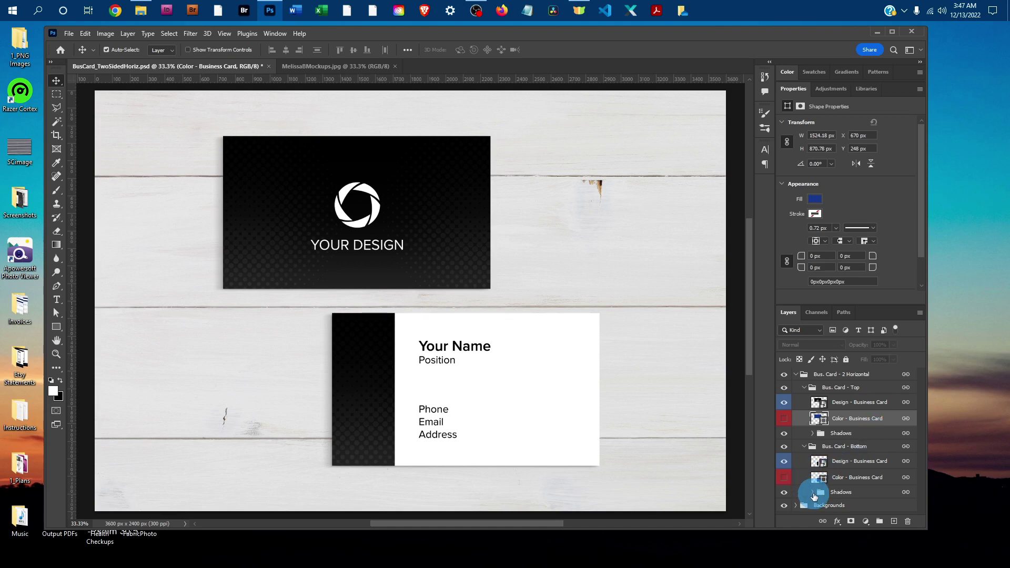
- Set the bottom card's Cast Shadow layer fill to 60% and collapse the layer groups
{"action": "left_click_drag", "start_coordinate": [813, 495], "coordinate": [803, 389]}
{"action": "left_click", "coordinate": [802, 389]}
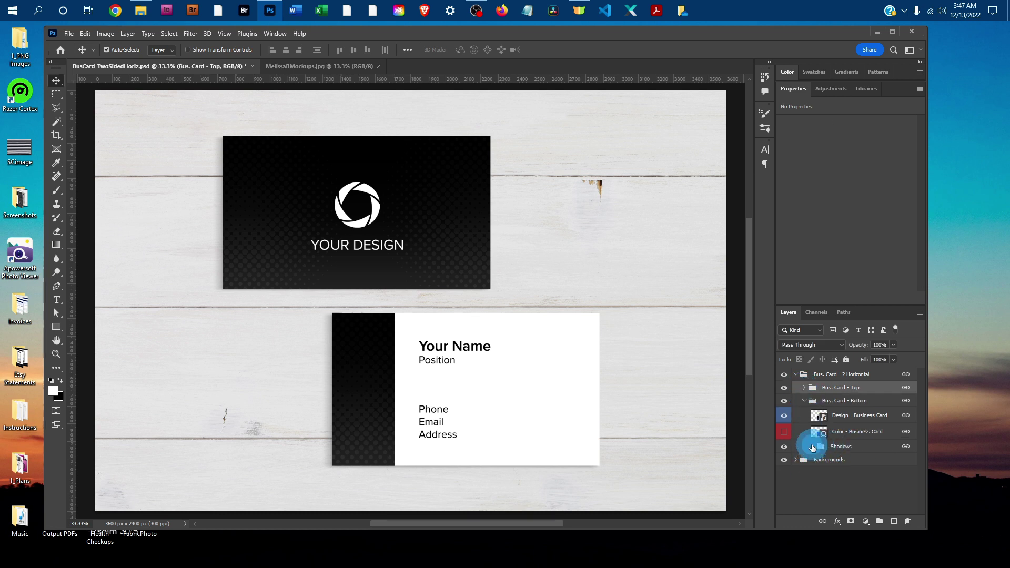
{"action": "left_click", "coordinate": [813, 446]}
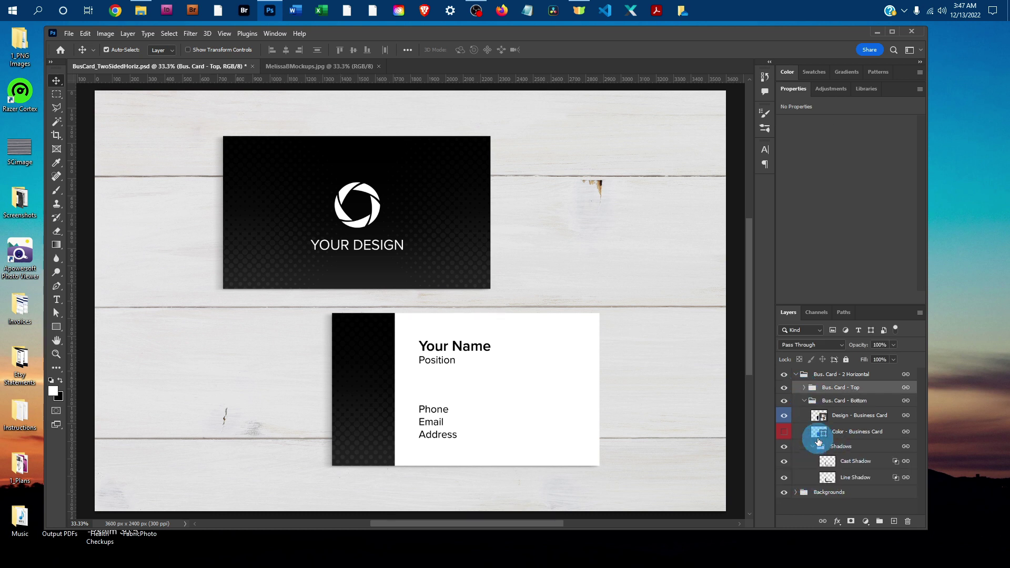
{"action": "left_click", "coordinate": [853, 462]}
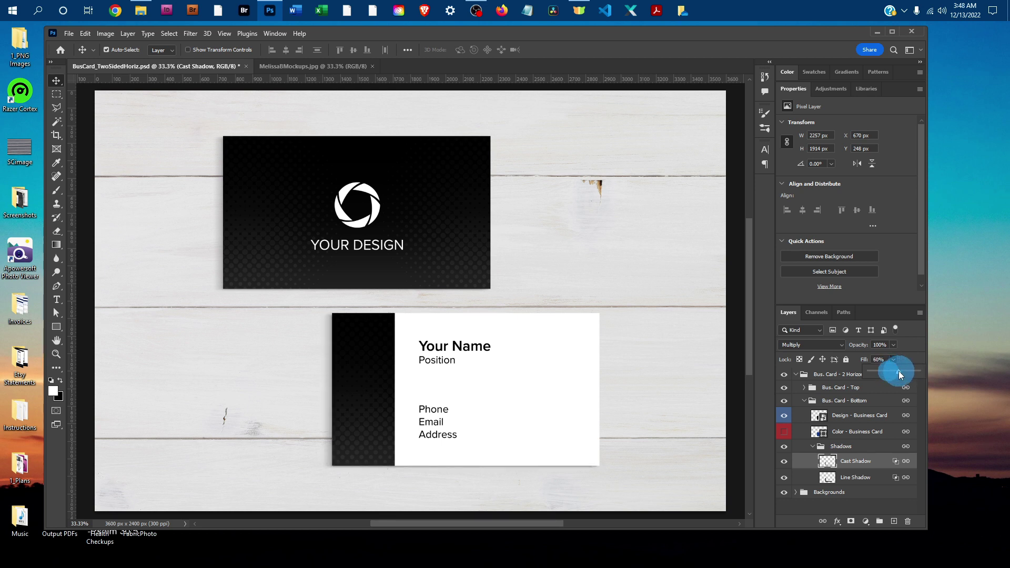
{"action": "left_click", "coordinate": [813, 448]}
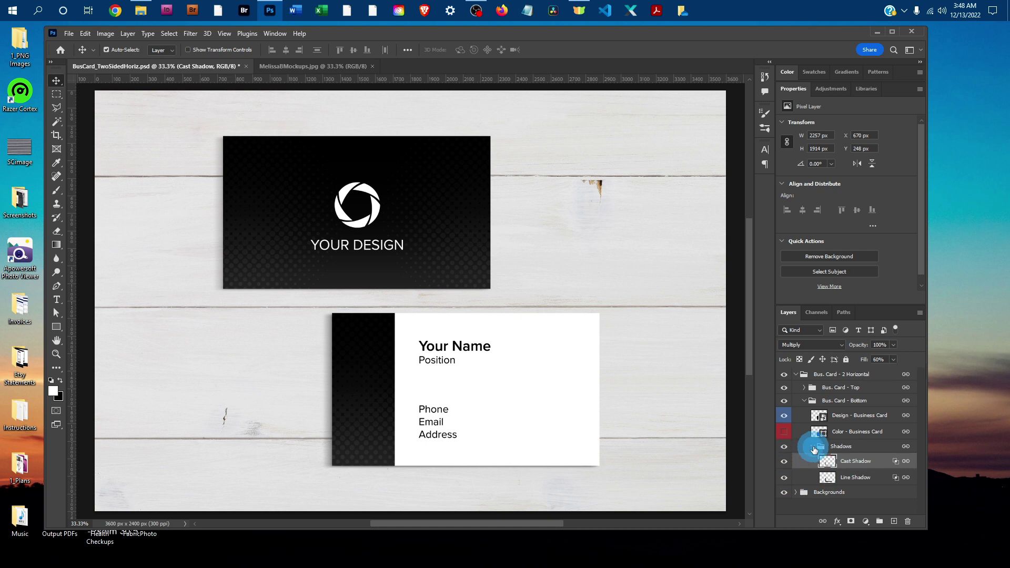
{"action": "left_click", "coordinate": [804, 401]}
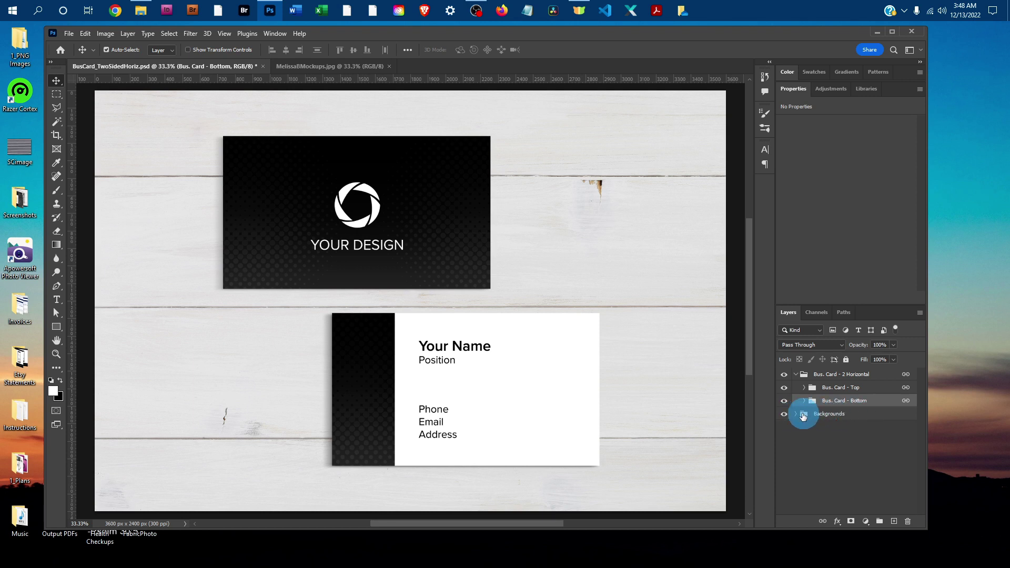
{"action": "left_click", "coordinate": [795, 414]}
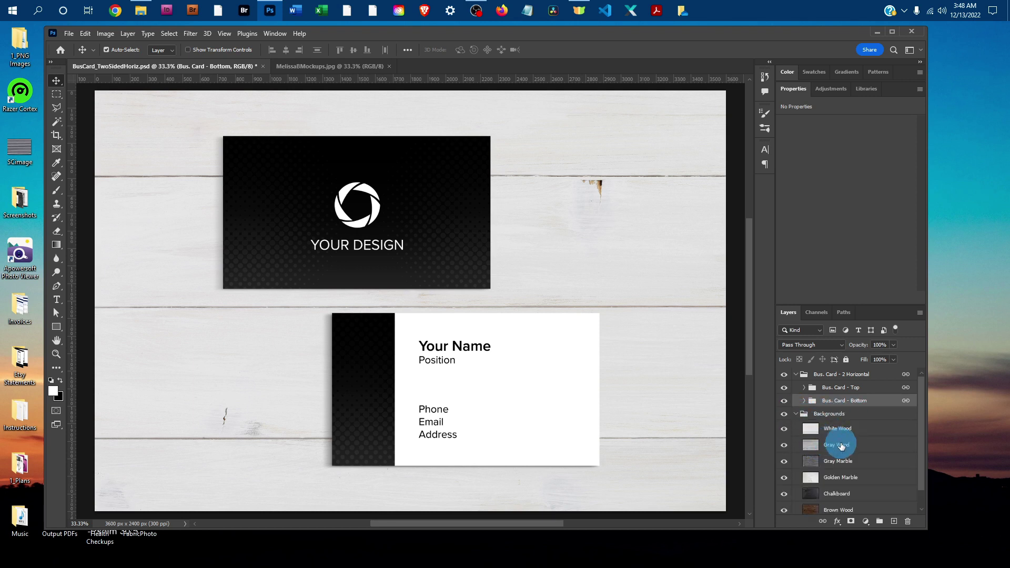
{"action": "scroll", "coordinate": [840, 446], "scroll_direction": "down", "scroll_amount": 1}
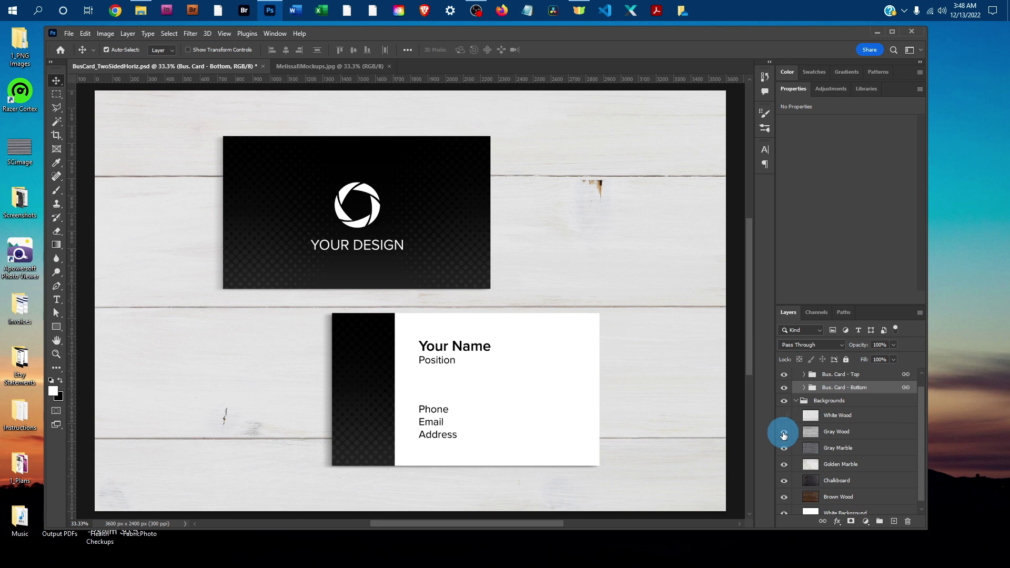
{"action": "left_click_drag", "start_coordinate": [784, 434], "coordinate": [782, 452]}
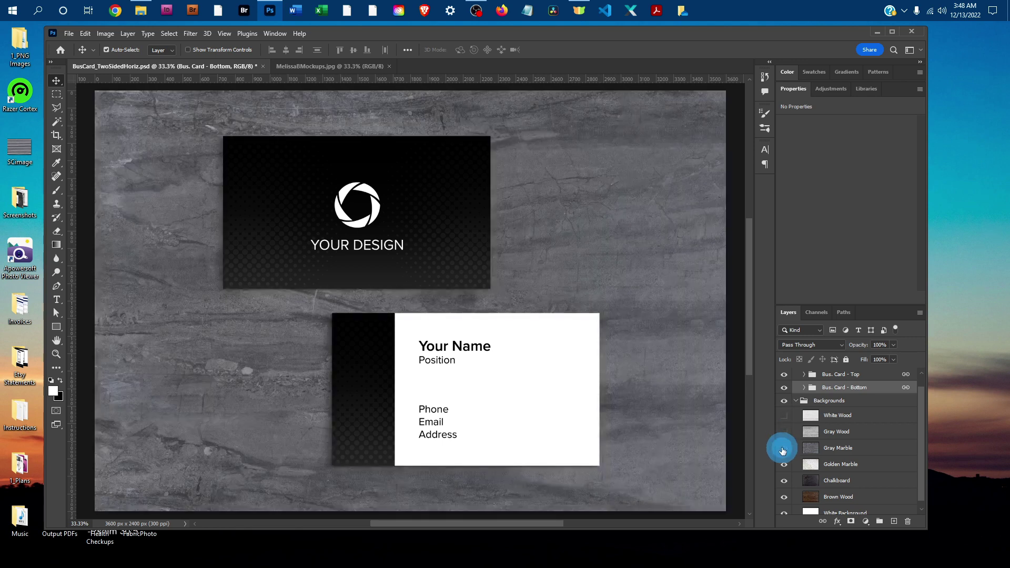
{"action": "left_click", "coordinate": [782, 451]}
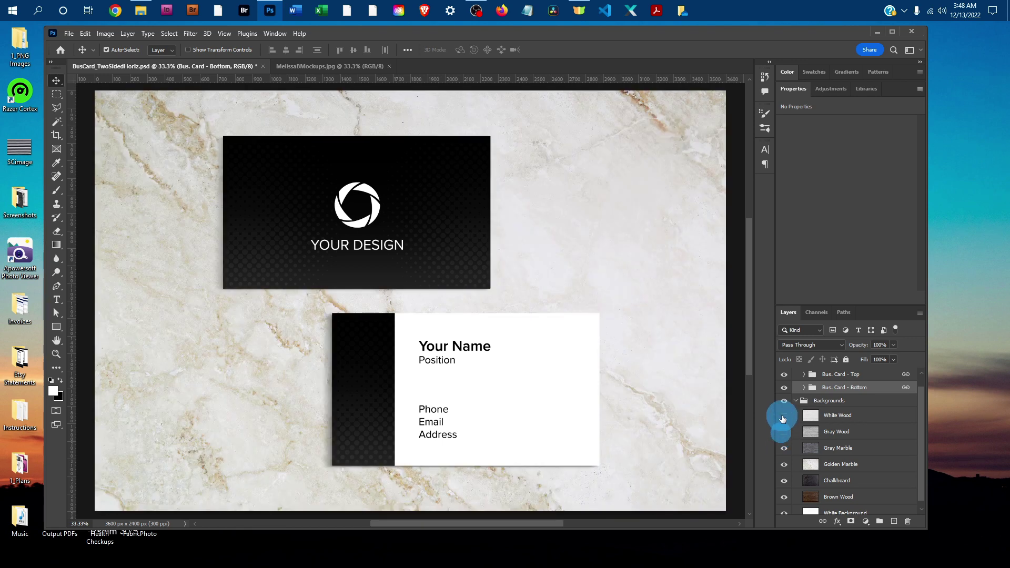
{"action": "left_click", "coordinate": [795, 401]}
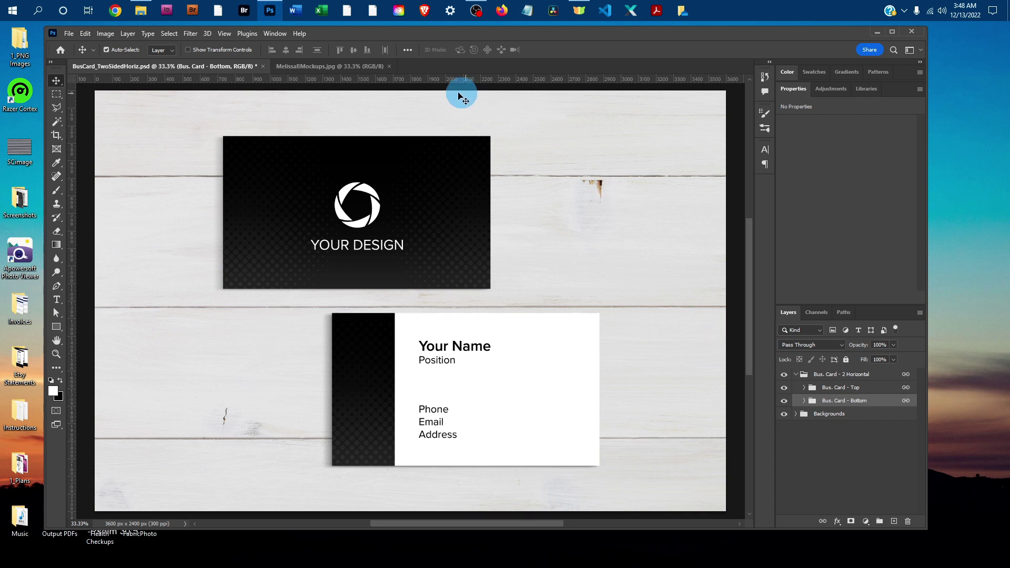
- Switch to the MelissaBMockups.jpg document tab
{"action": "left_click", "coordinate": [352, 69]}
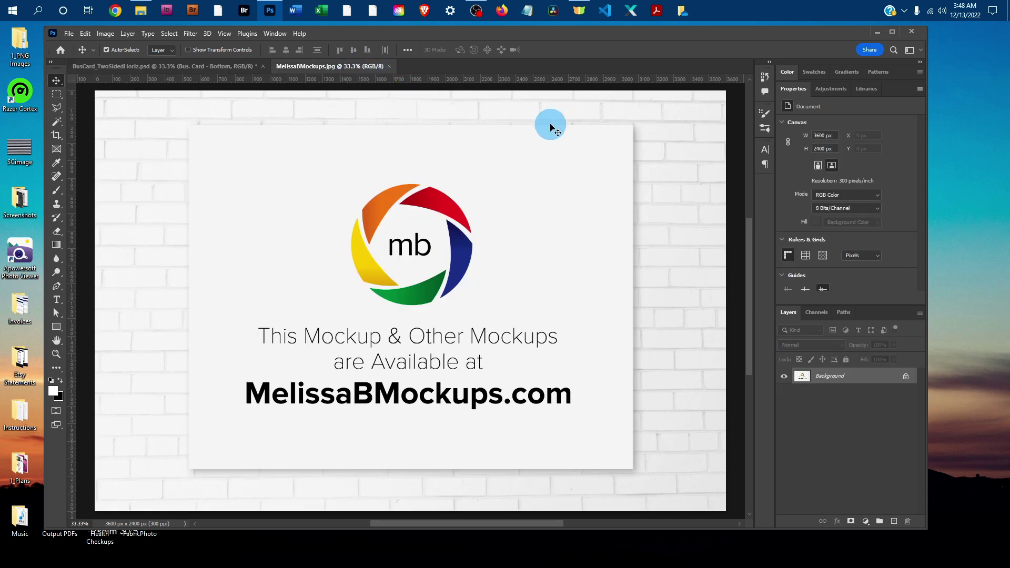